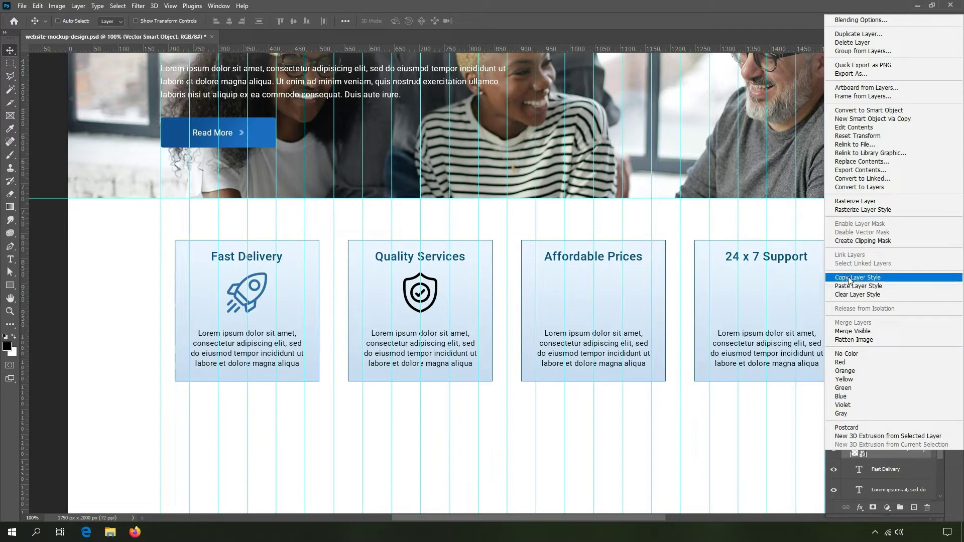
Paste the copied layer style onto the shield icon of the Quality Services box and collapse the finished groups.
left_click(845, 433)
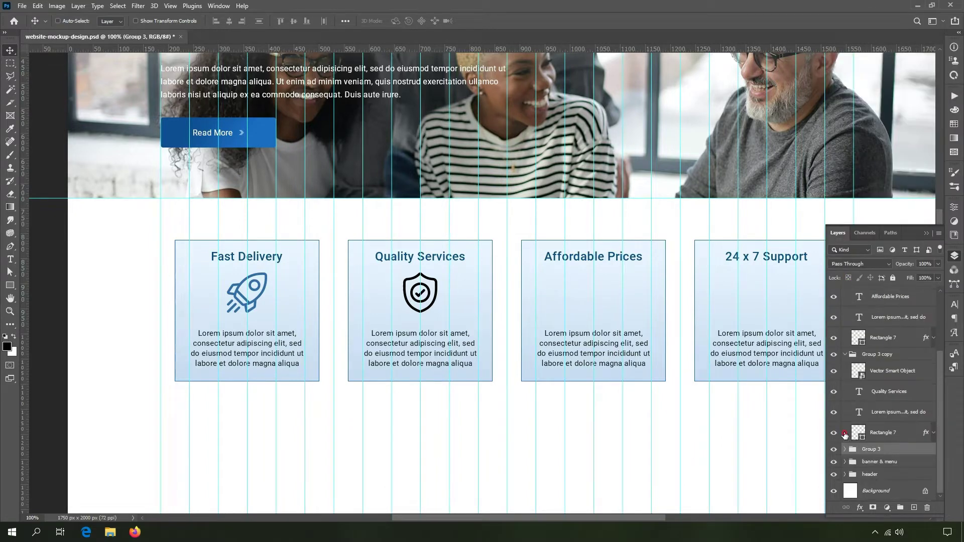
right_click(880, 372)
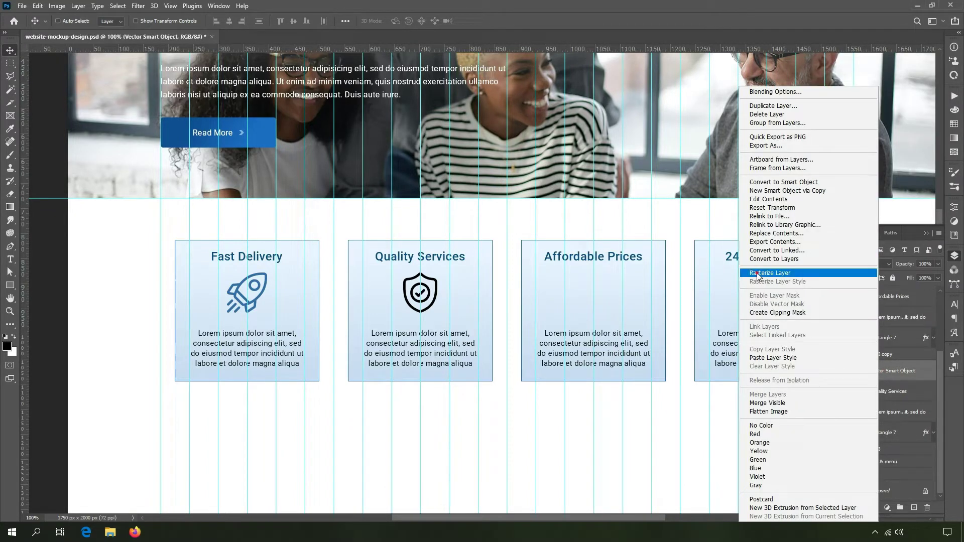
left_click(768, 358)
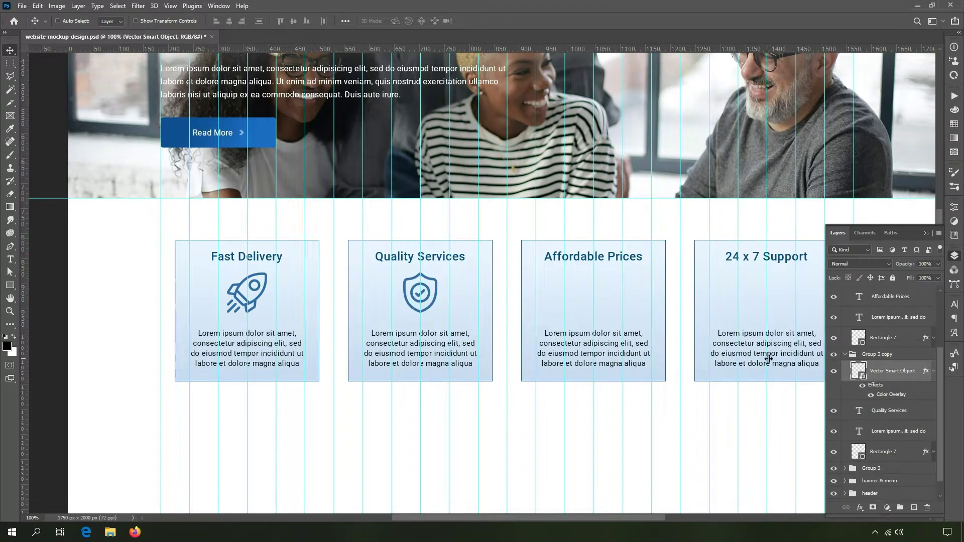
left_click(845, 356)
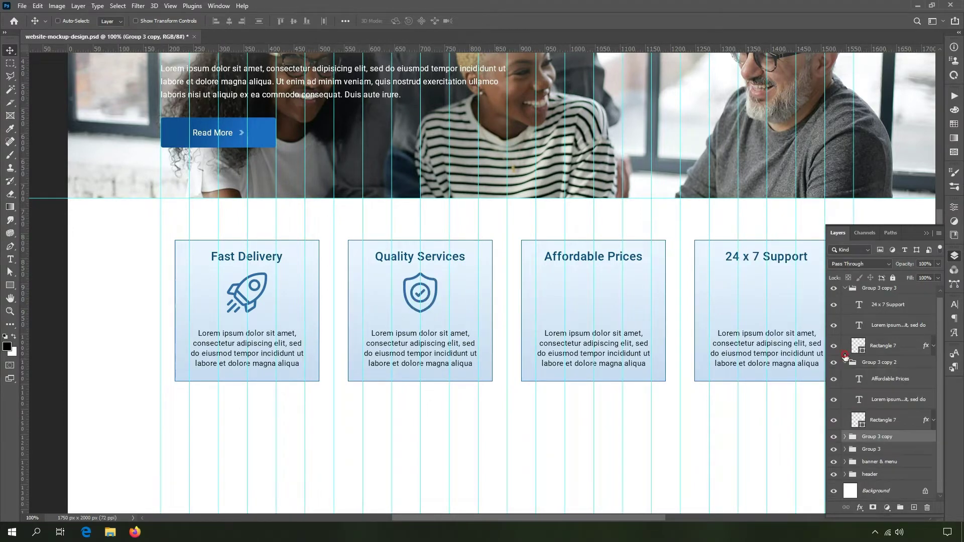
Select the Affordable Prices text layer as insertion point, and copy the hand-and-coin icon from the Illustrator document.
left_click(878, 386)
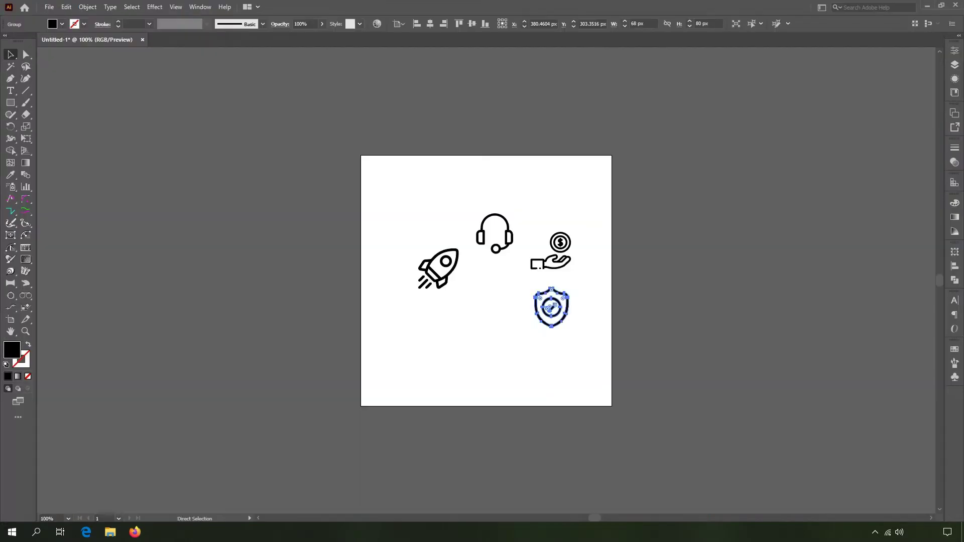
left_click_drag(555, 243, 560, 247)
key("a")
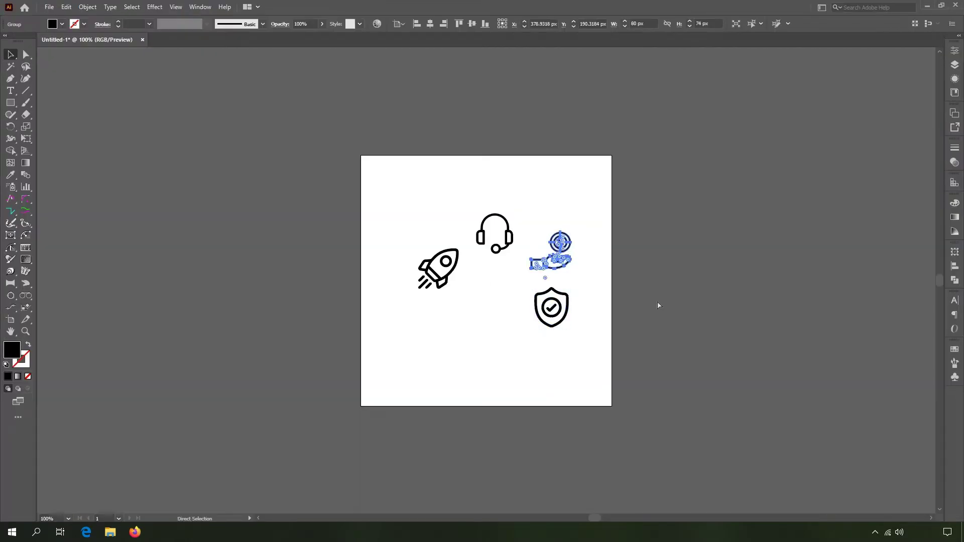
key("v")
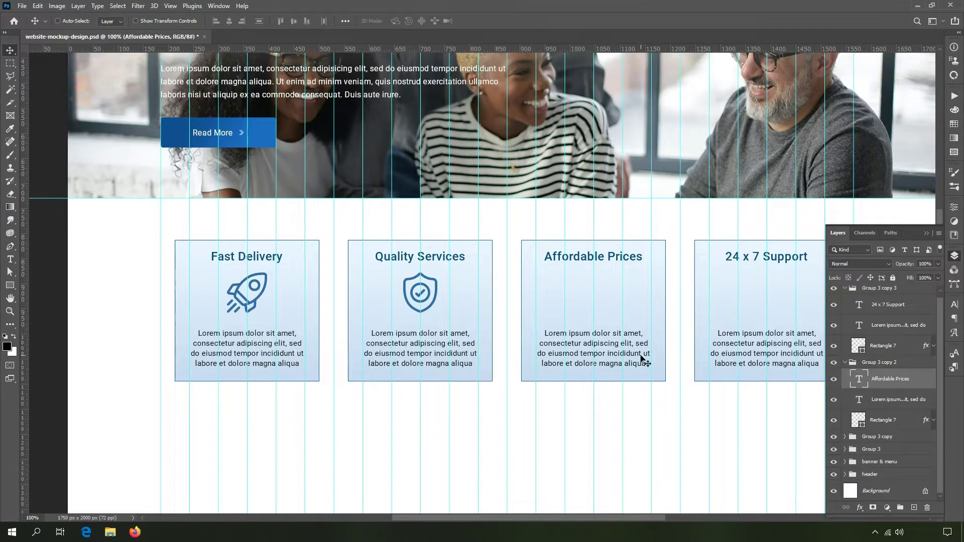
In Photoshop, paste the hand-and-coin icon as a smart object, level it with the shield icon and center it horizontally in the Affordable Prices box.
key("ctrl")
key("ctrl+v")
left_click(522, 150)
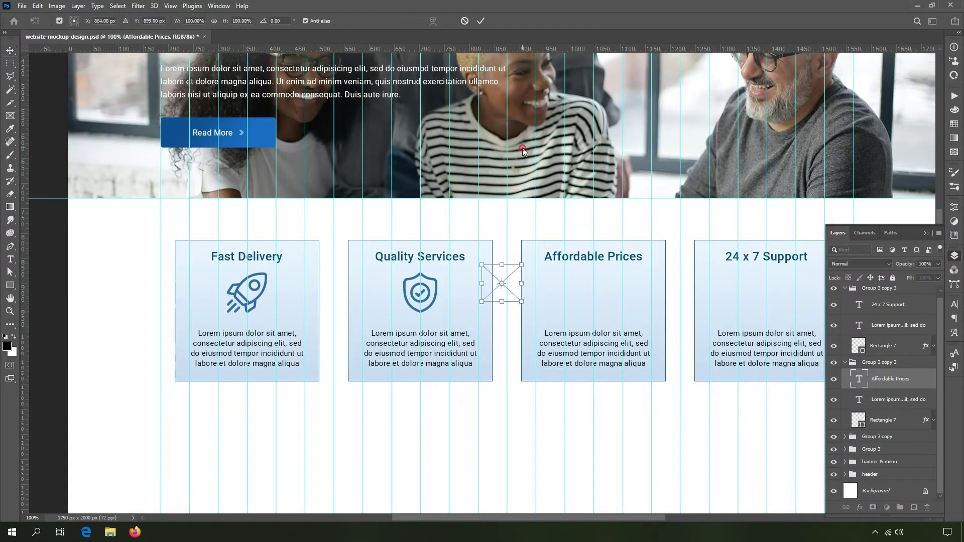
left_click_drag(511, 275, 433, 285)
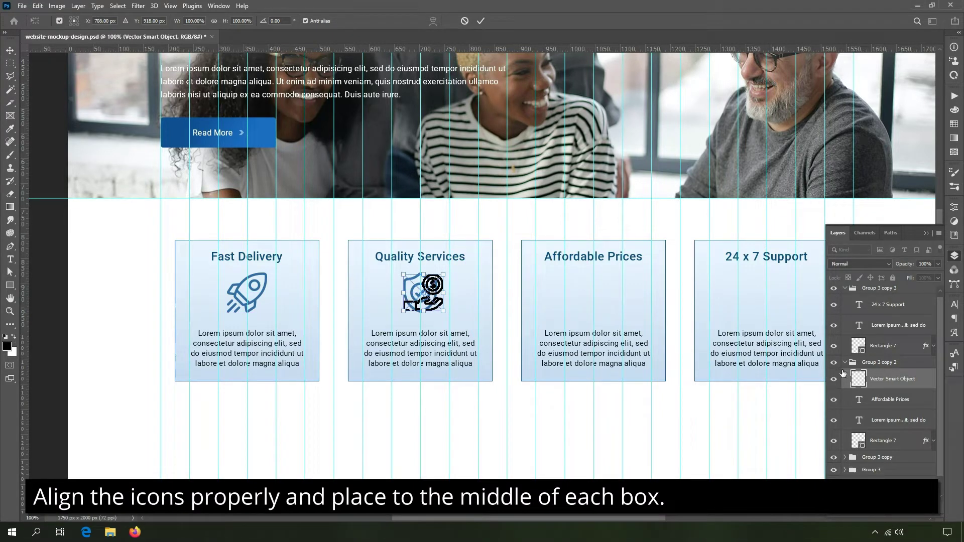
left_click(480, 21)
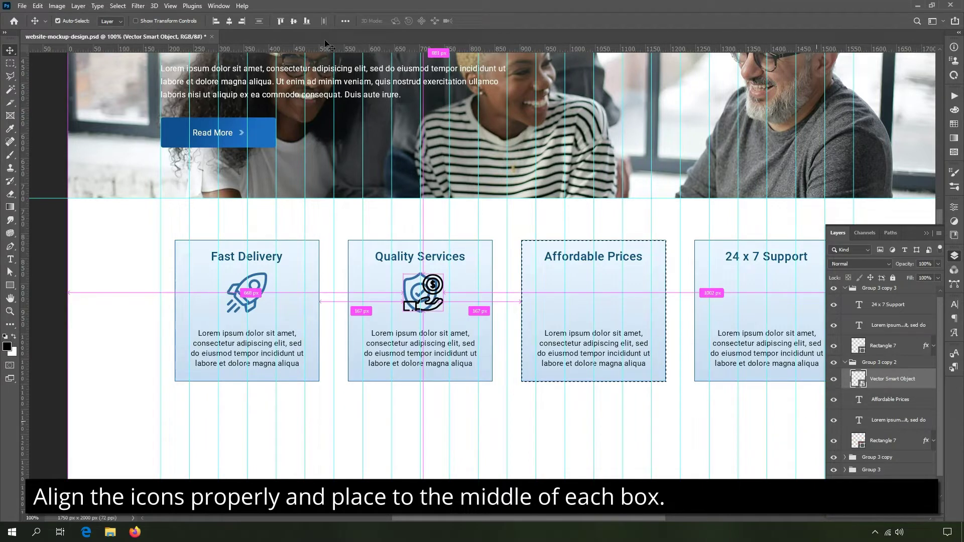
left_click(229, 21)
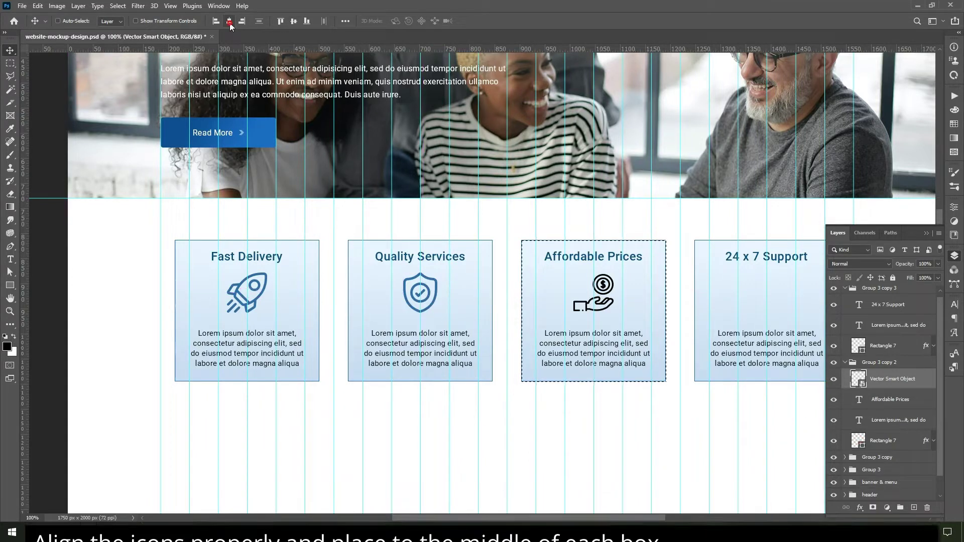
Paste the copied layer style onto the hand-and-coin icon and collapse its effects and its group.
right_click(885, 380)
left_click(776, 357)
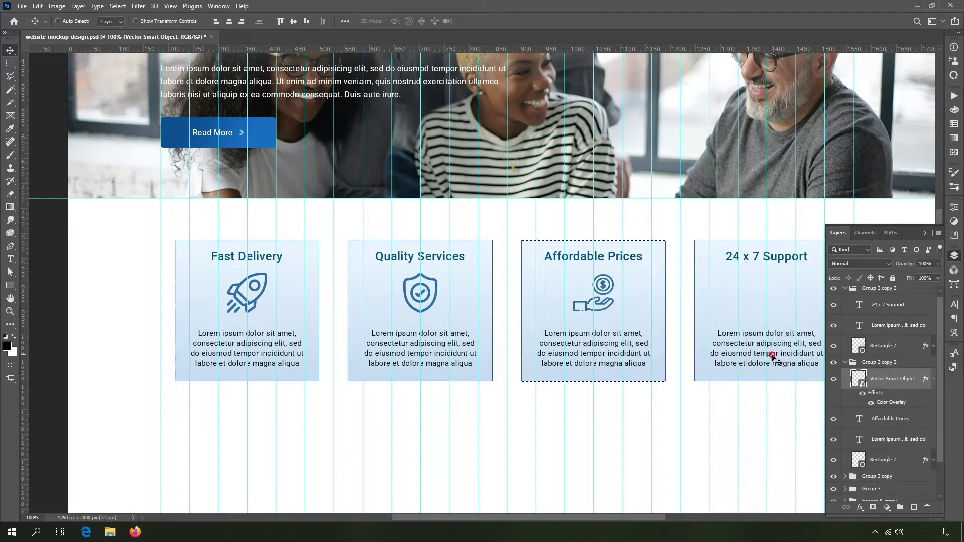
left_click(934, 379)
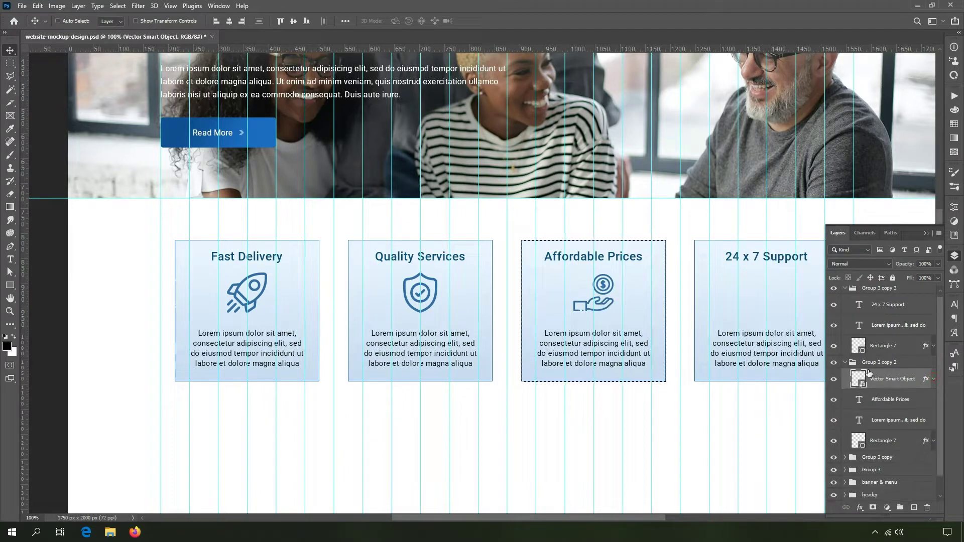
left_click(845, 363)
Copy the headset icon from Illustrator and paste it in Photoshop as a smart object above the 24 x 7 Support text layer.
left_click_drag(719, 336, 593, 344)
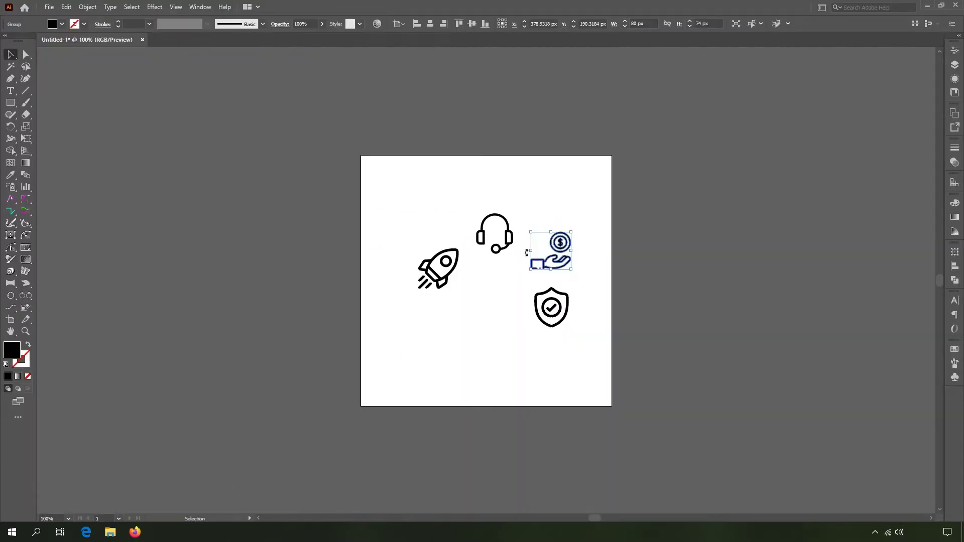
left_click(511, 244)
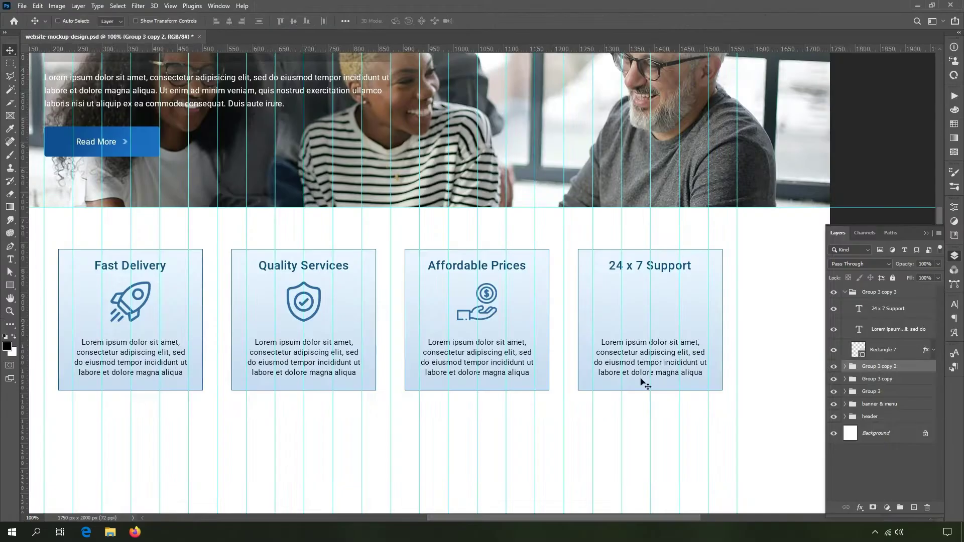
left_click(871, 308)
key("ctrl+v")
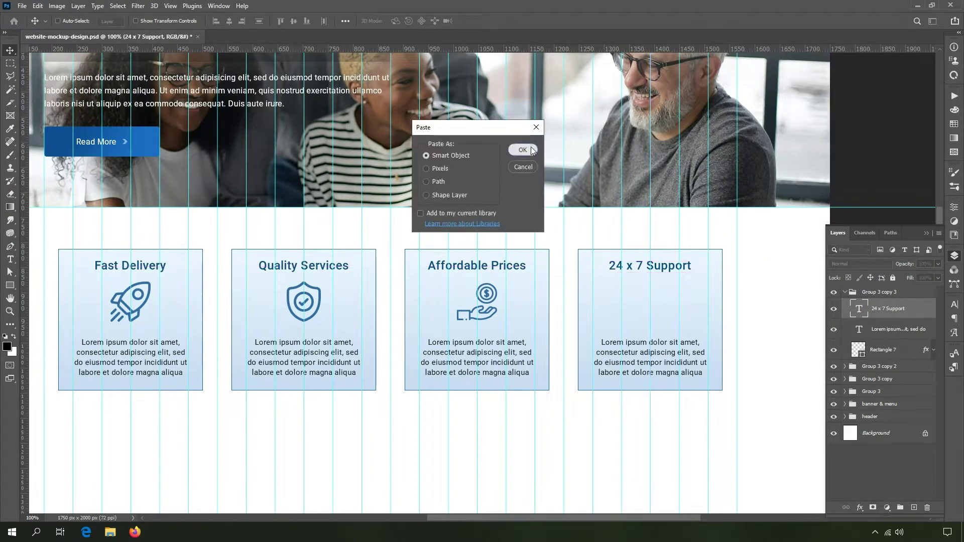
left_click(532, 150)
key("Return")
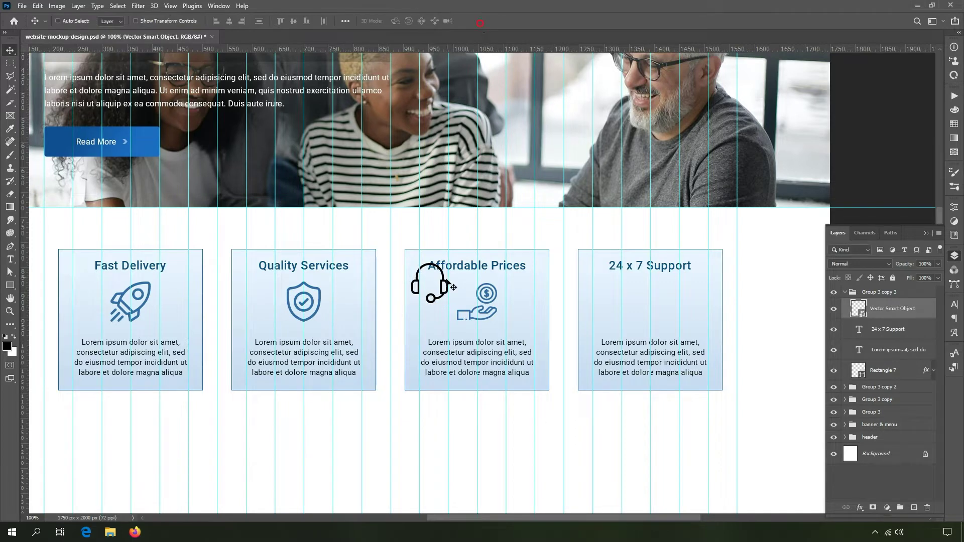
Move the headset icon level with the other icons and center it horizontally in the 24 x 7 Support box.
left_click_drag(447, 292, 505, 310)
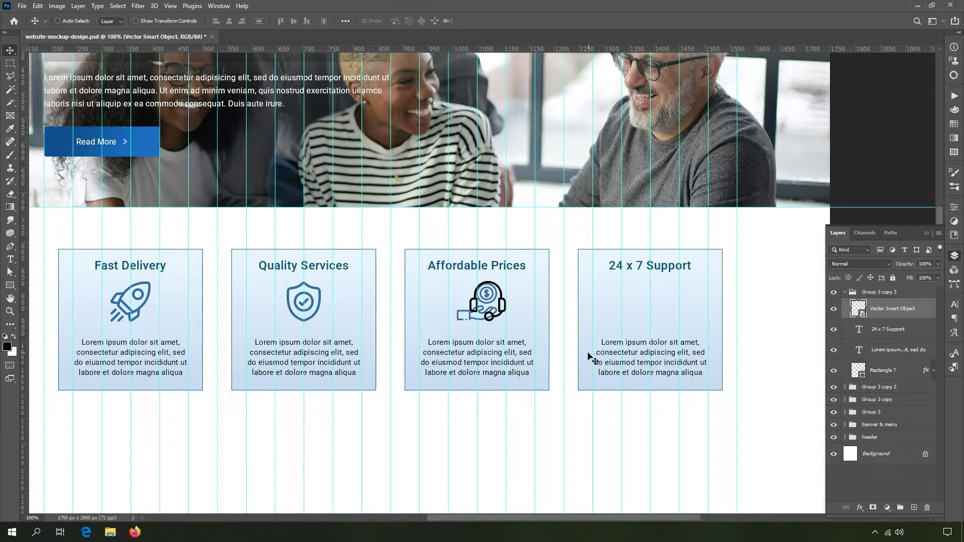
key("ctrl")
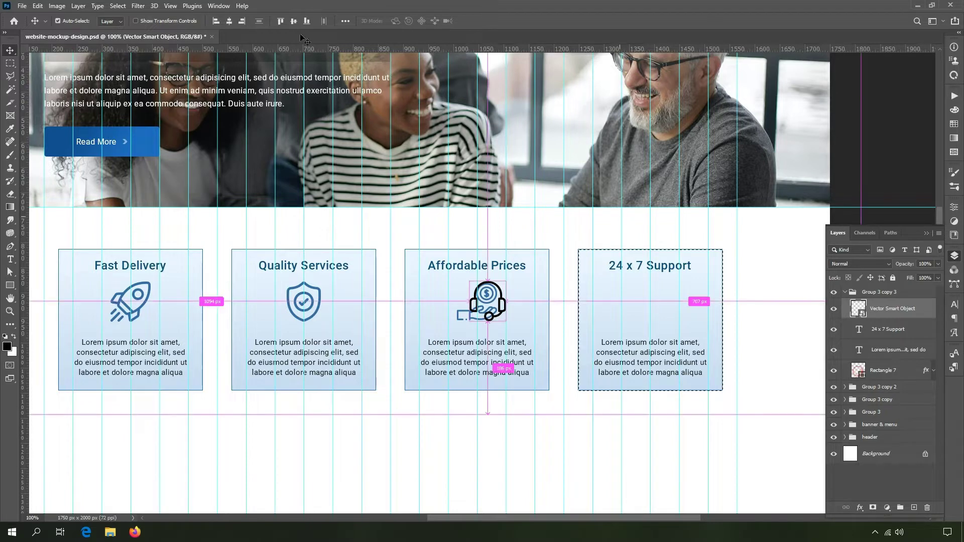
left_click(229, 21)
key("ctrl+d")
Paste the copied layer style onto the headset icon and collapse its effects list.
right_click(880, 308)
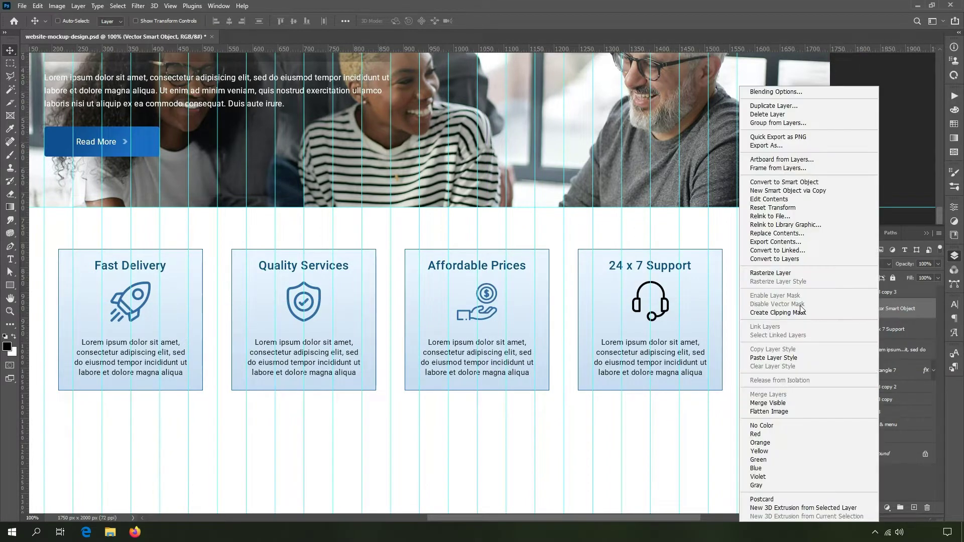
left_click(759, 360)
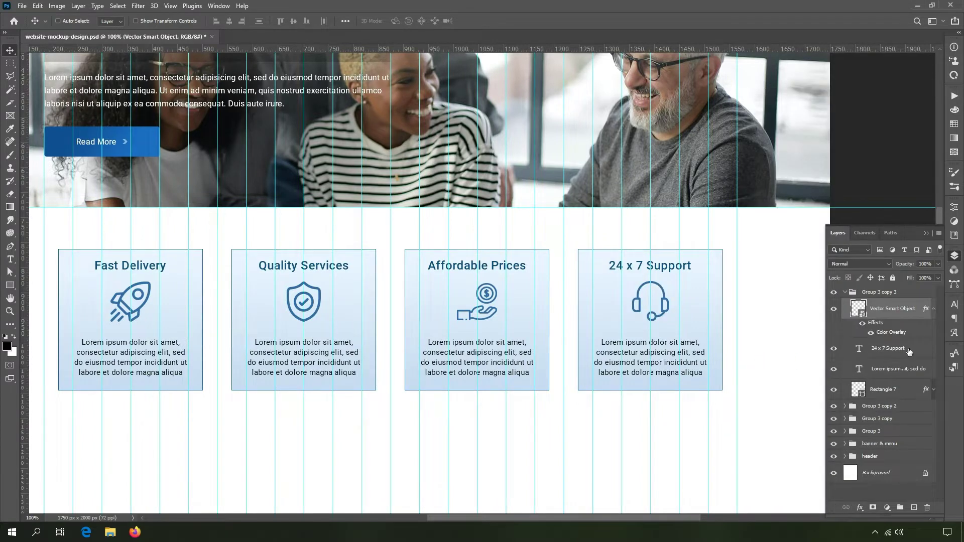
left_click(934, 309)
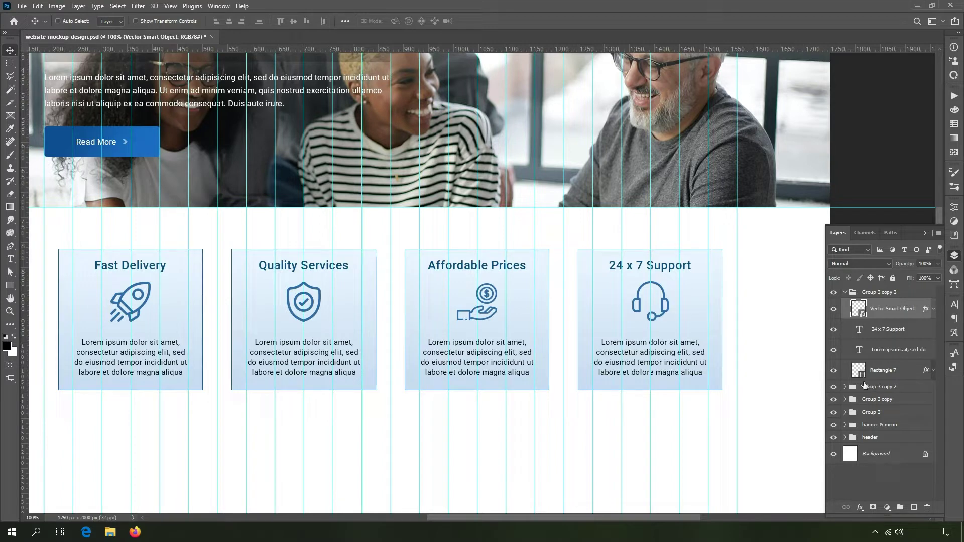
Select the icon layers of all four box groups together and check their alignment and spacing within the boxes.
left_click(844, 390)
left_click(864, 403, "ctrl")
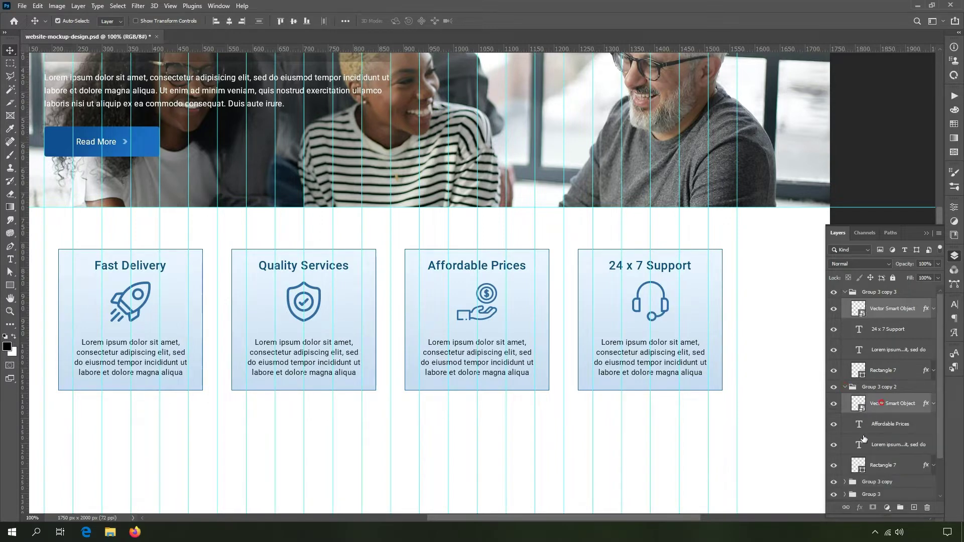
scroll(862, 441, "down", 1)
scroll(862, 438, "down", 1)
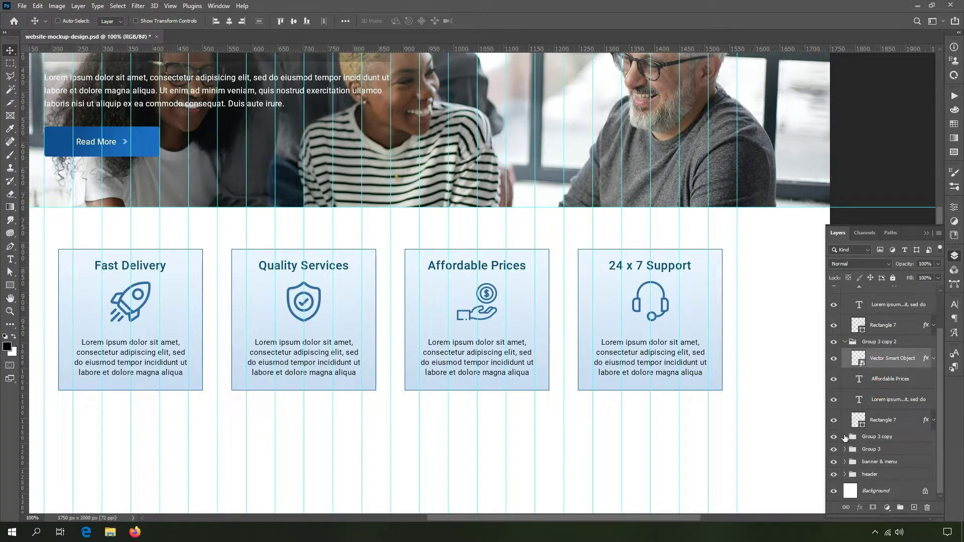
left_click(844, 436)
scroll(846, 438, "down", 3)
left_click(880, 379)
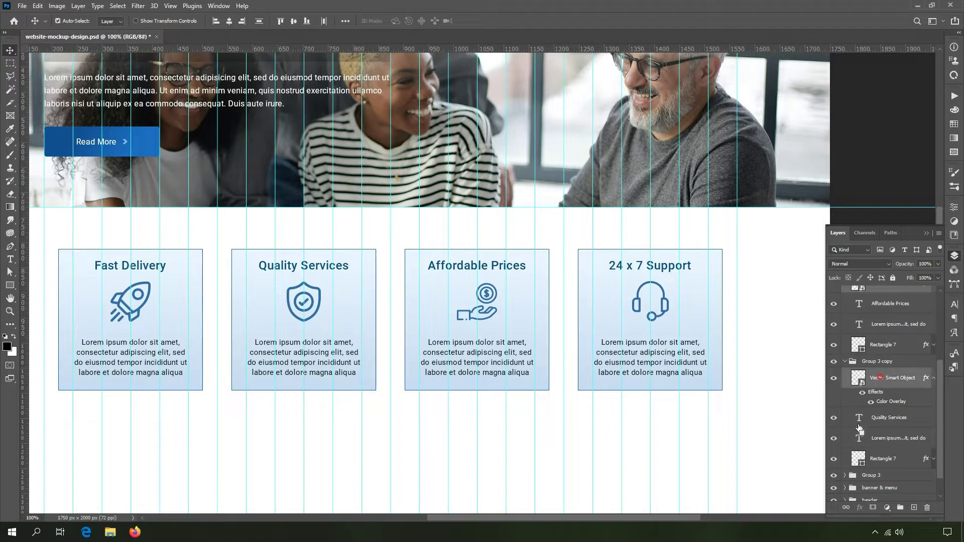
scroll(853, 456, "down", 3)
left_click(845, 450)
scroll(854, 442, "down", 3)
left_click(879, 384)
scroll(944, 430, "up", 10)
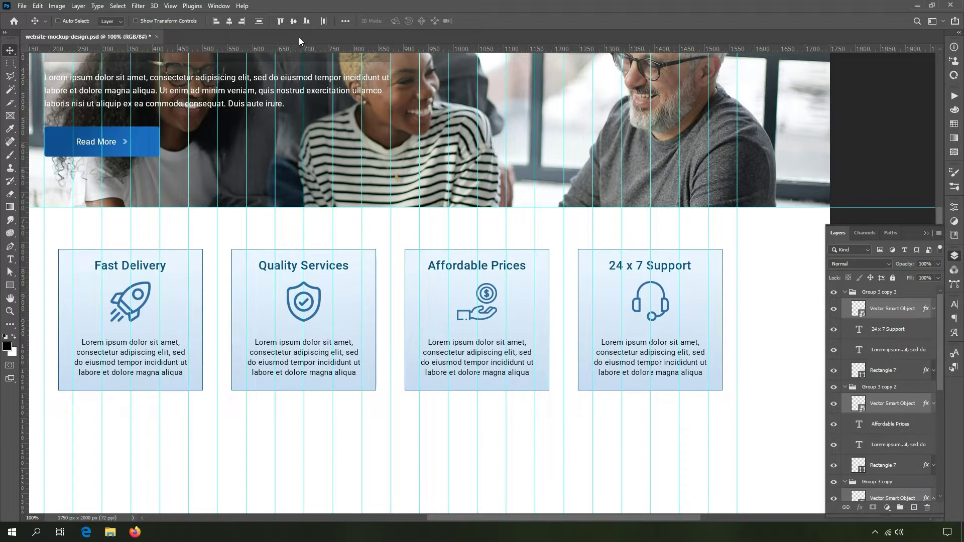
key("ctrl")
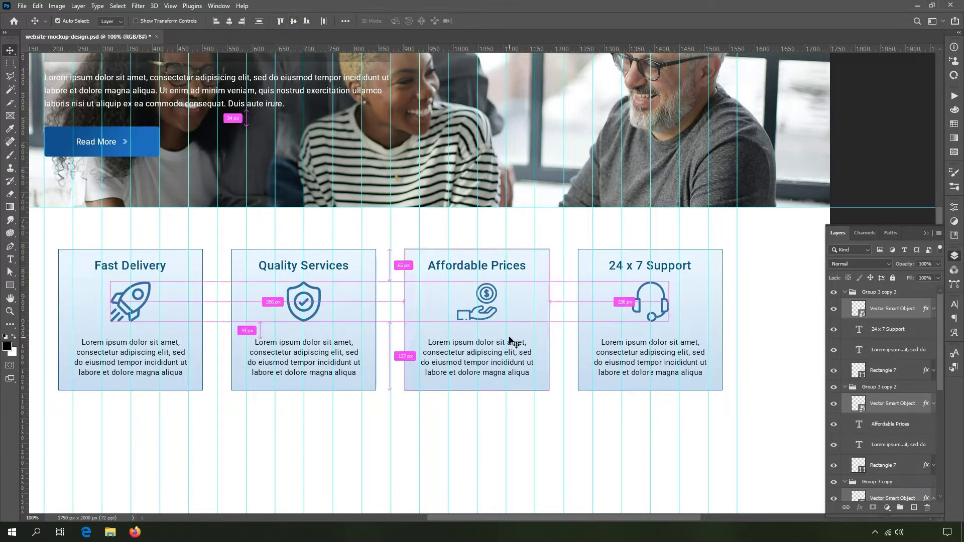
Collapse Group 3 and its three copies in the layer stack.
left_click(847, 293)
left_click(846, 292)
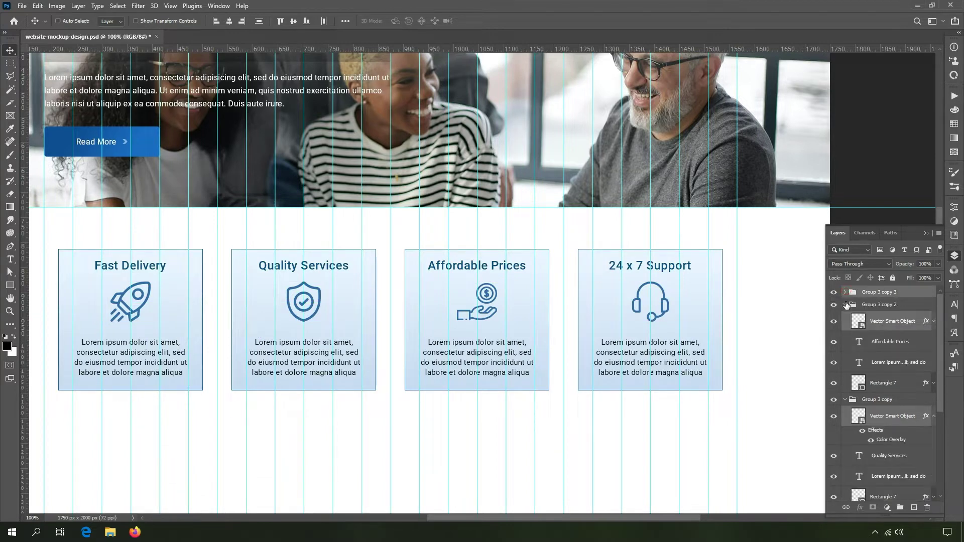
left_click(846, 304)
left_click(846, 318)
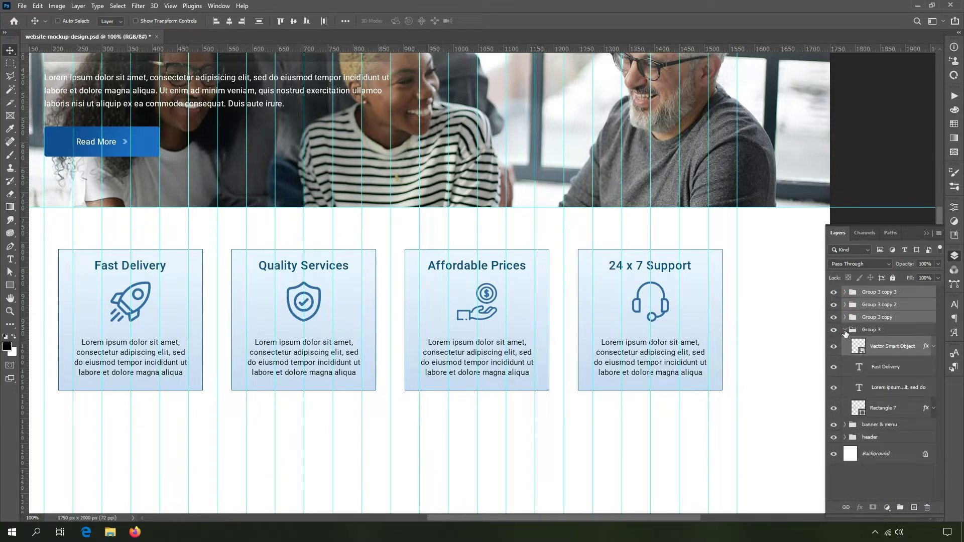
left_click(845, 331)
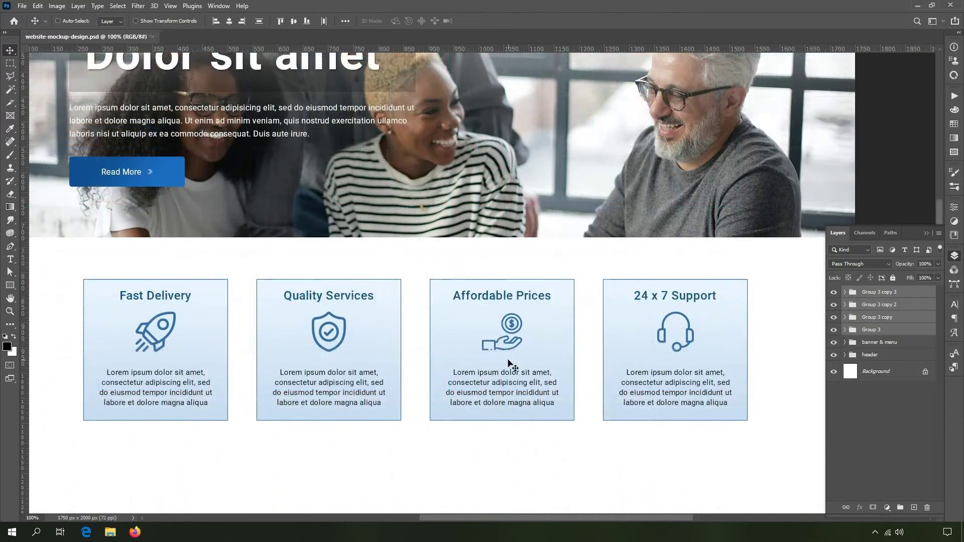
Draw an L-shaped open path about 145 x 131 px with the Pen tool inside the Fast Delivery box's lower right corner, above Rectangle 7.
left_click(846, 330)
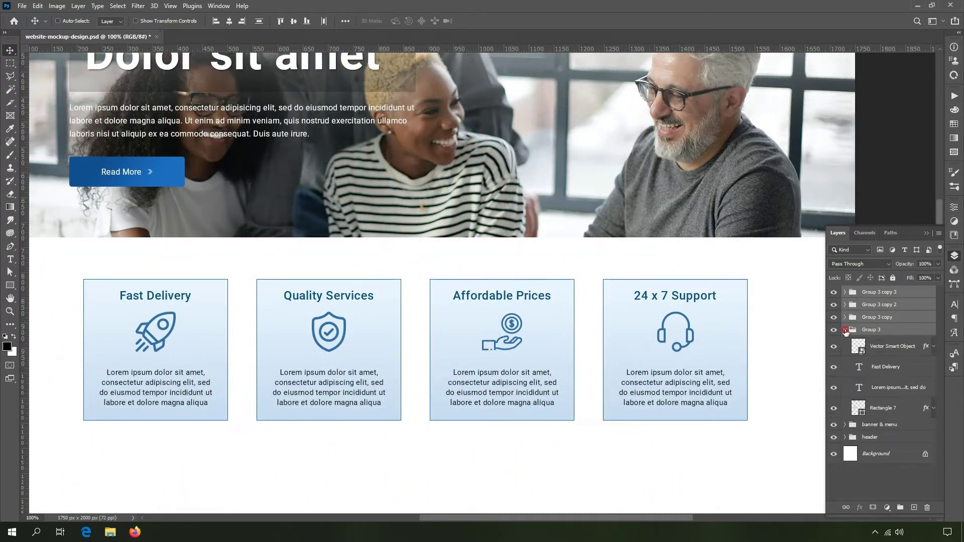
left_click(894, 412)
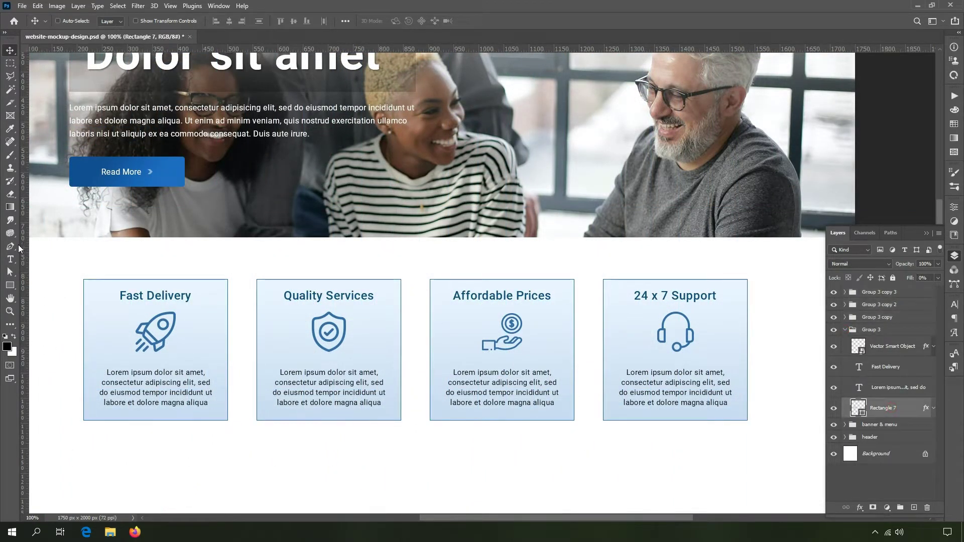
key("p")
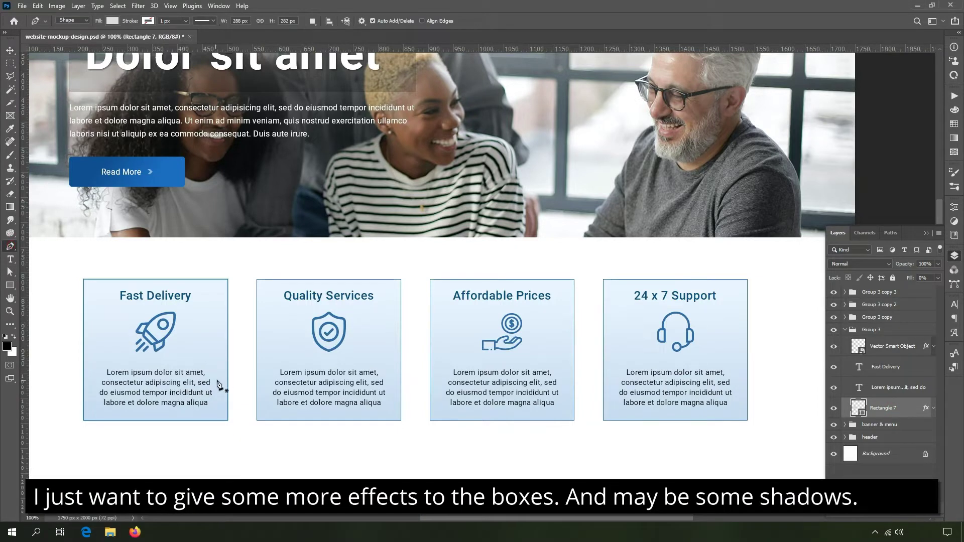
left_click(219, 349)
left_click(219, 414)
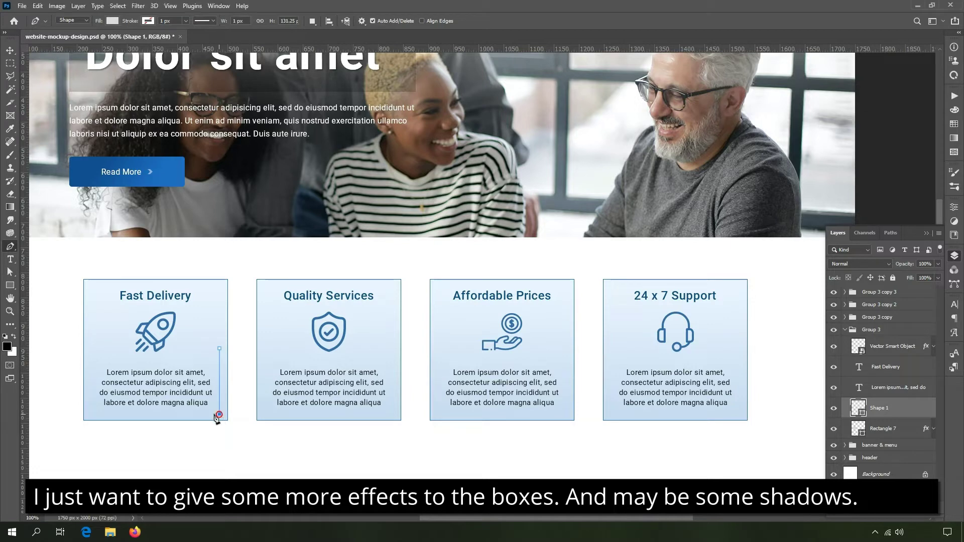
left_click(146, 414)
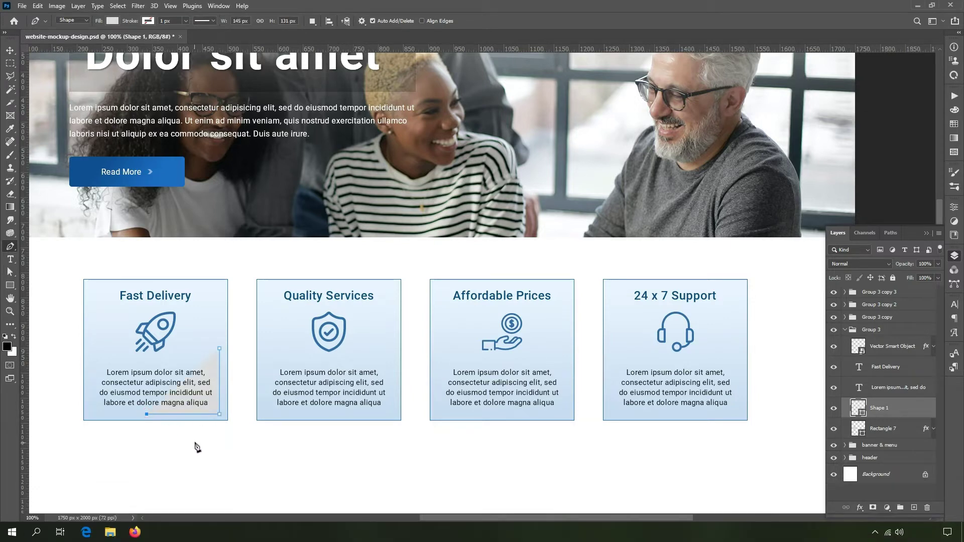
left_click(9, 50)
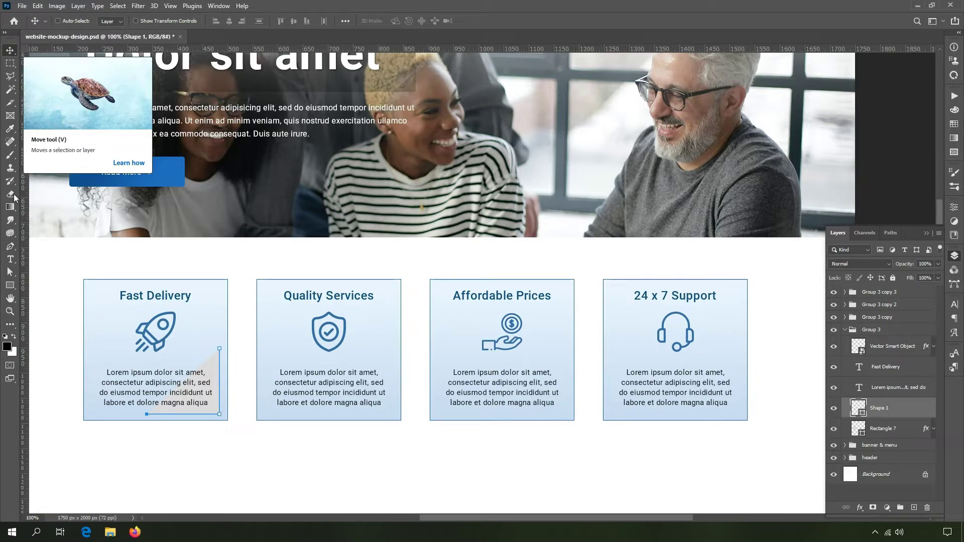
Remove the L-shaped path's fill and give it a 1 px stroke in the dark blue sampled from the Read More button.
left_click(9, 272)
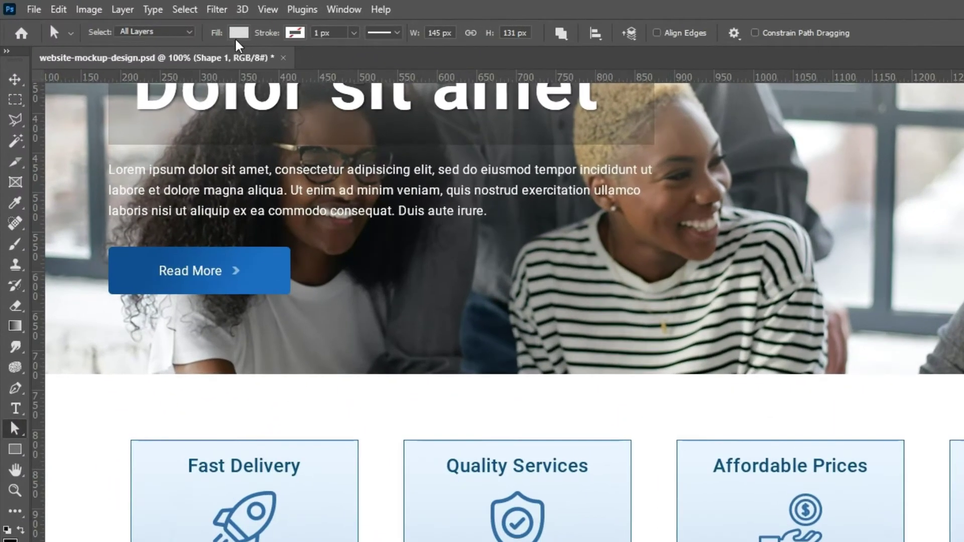
left_click(152, 20)
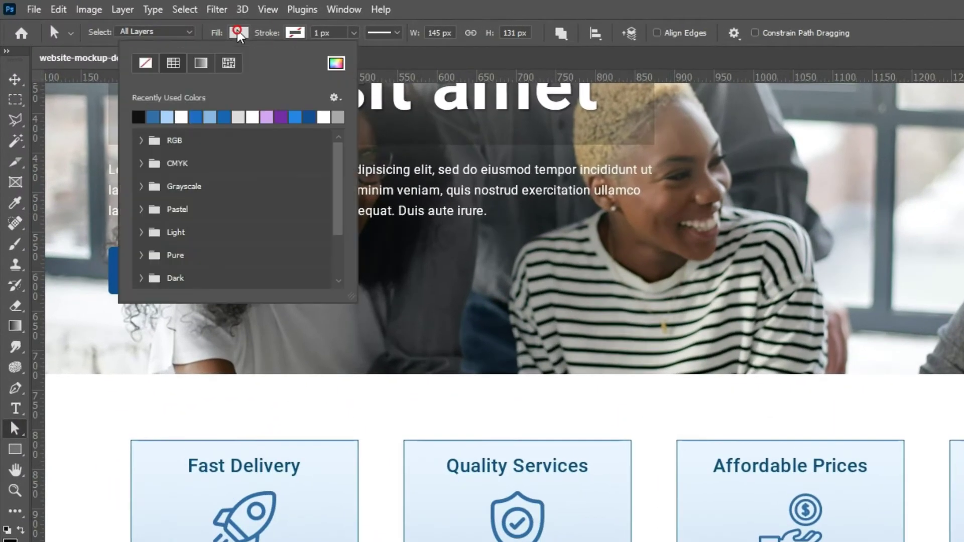
left_click(145, 63)
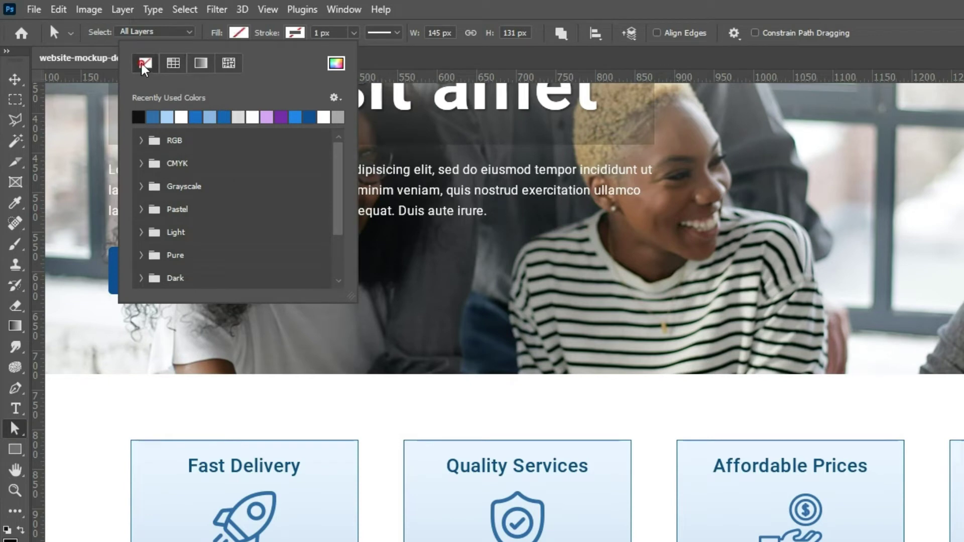
left_click(299, 33)
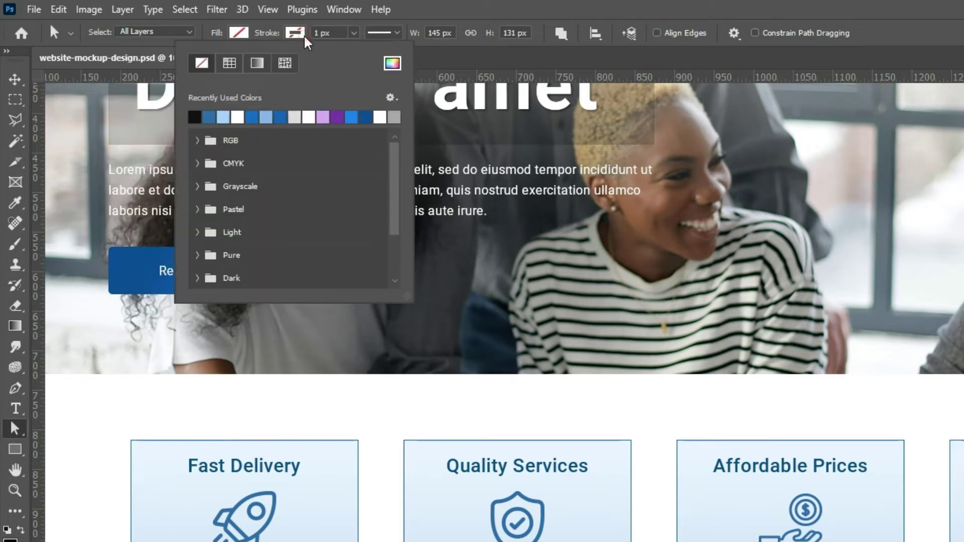
left_click(392, 63)
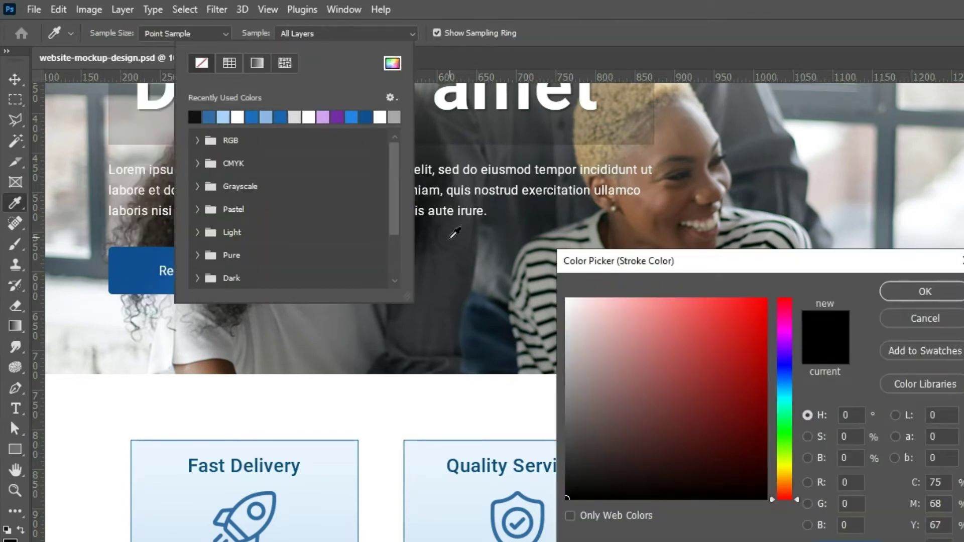
left_click(149, 264)
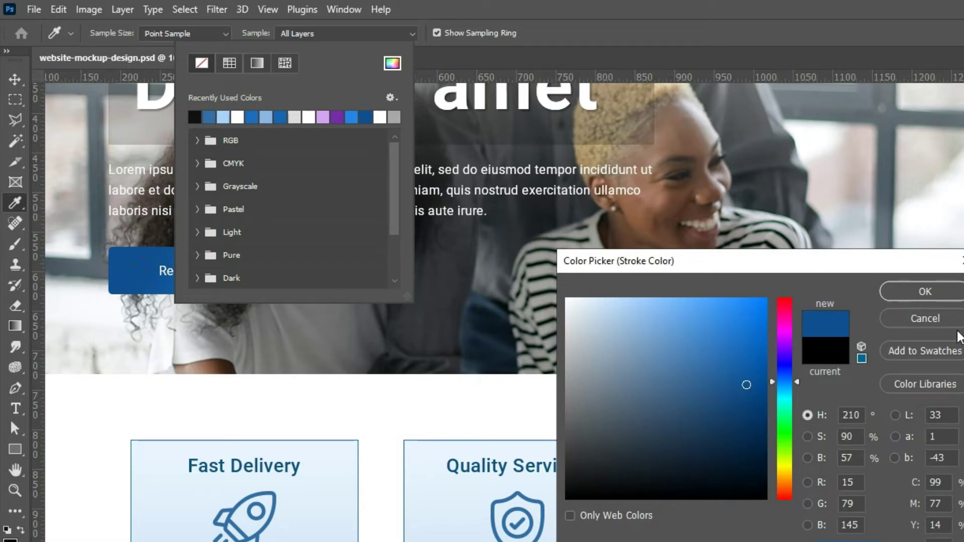
left_click(910, 291)
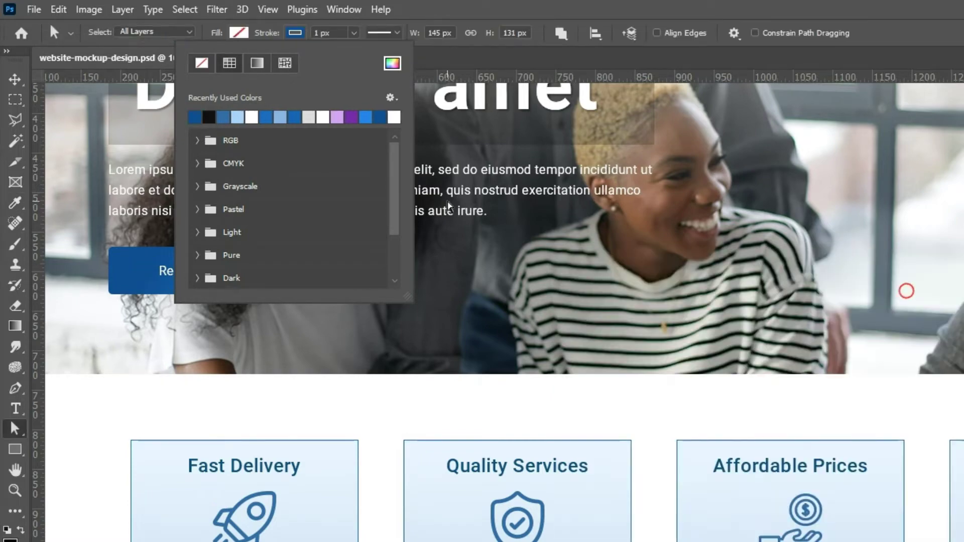
Nudge the L-shaped line right and down until it sits about 4 px inside the Fast Delivery box's right and bottom edges.
left_click(11, 81)
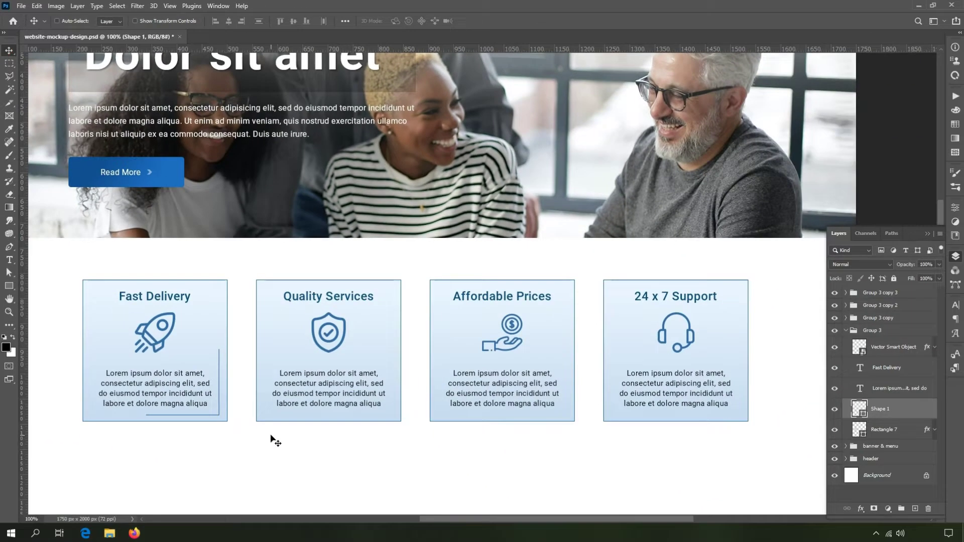
key("Right")
key("Right")
key("Right")
key("Right")
key("Right")
key("Right")
key("Right")
key("Right")
key("Right")
key("Right")
key("Right")
key("Right")
key("Down")
key("Down")
key("Down")
key("Down")
key("Down")
key("Down")
key("Down")
key("Down")
key("Right")
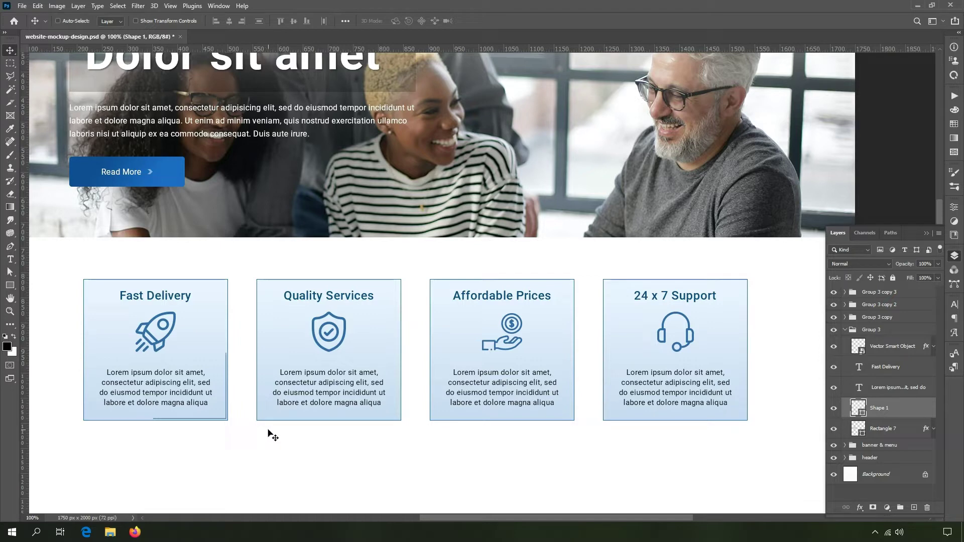
Turn on Align Edges for the L-shaped line so its stroke snaps sharply to the pixel grid.
left_click(201, 414, "ctrl")
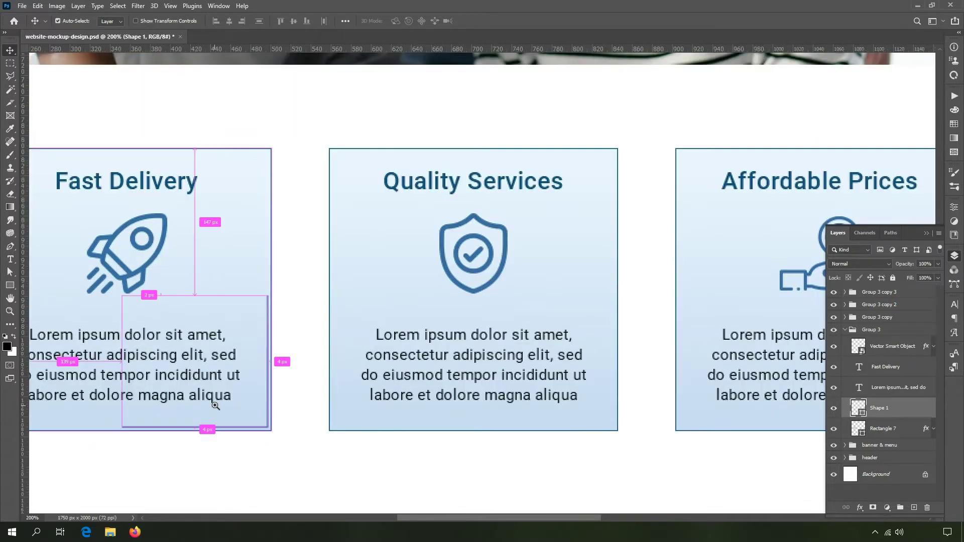
left_click(215, 406, "ctrl")
left_click(215, 405, "ctrl")
left_click_drag(279, 392, 490, 394)
left_click(456, 369, "ctrl")
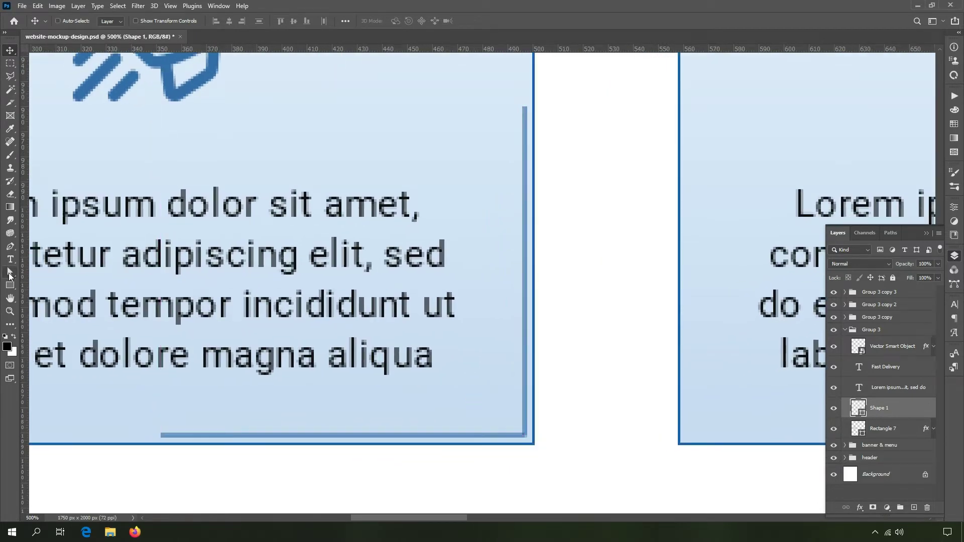
left_click(10, 274)
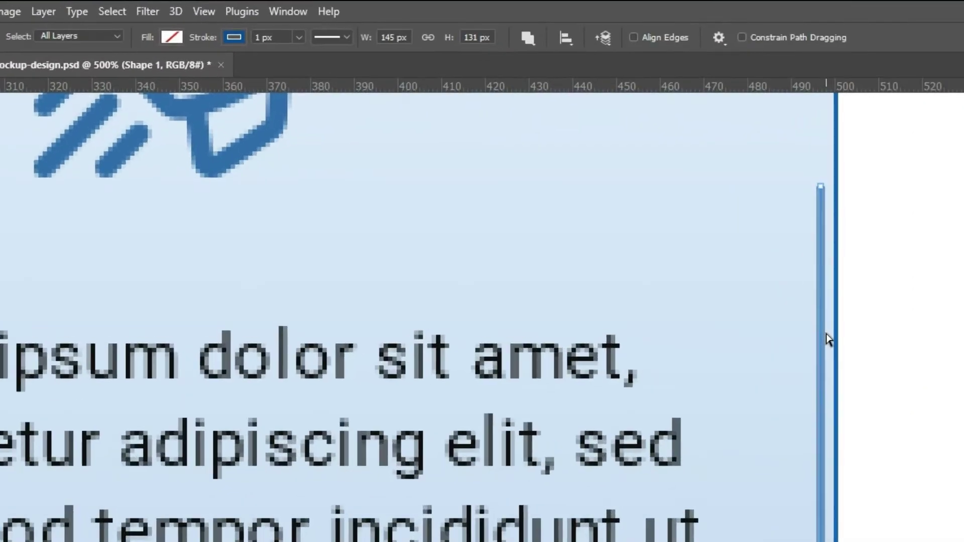
left_click(633, 37)
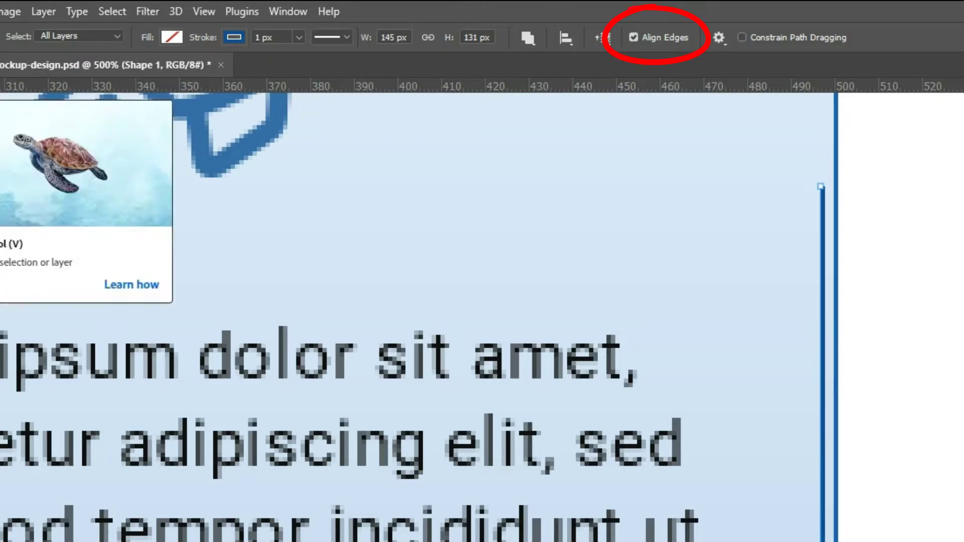
key("v")
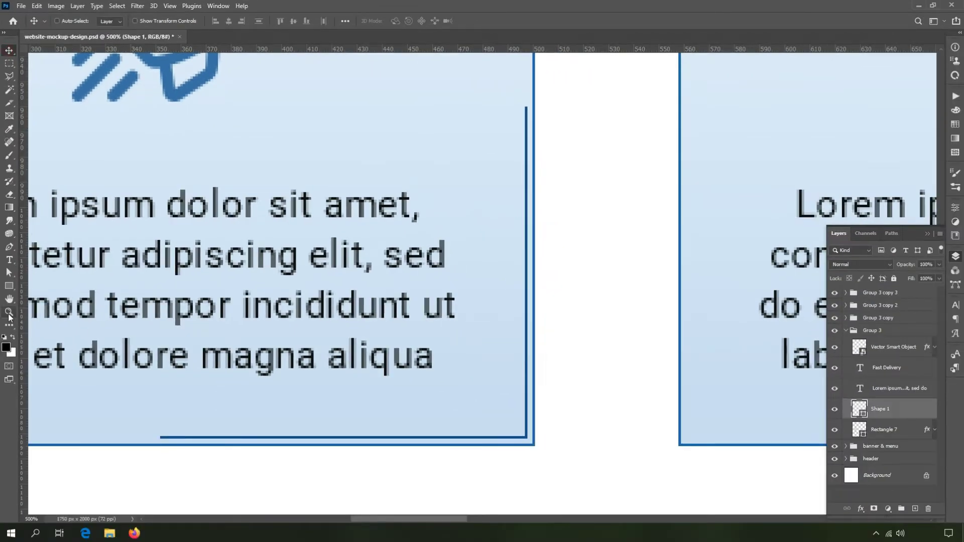
Return to 100% zoom and set the L-shaped line layer's opacity to 50%.
left_click(8, 312)
double_click(9, 312)
left_click_drag(581, 327, 407, 334)
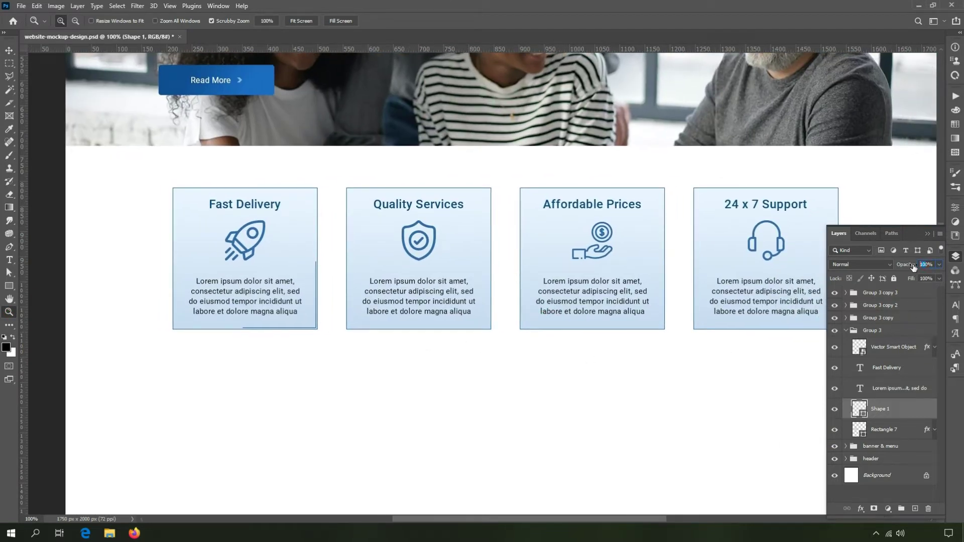
type("50")
left_click(10, 51)
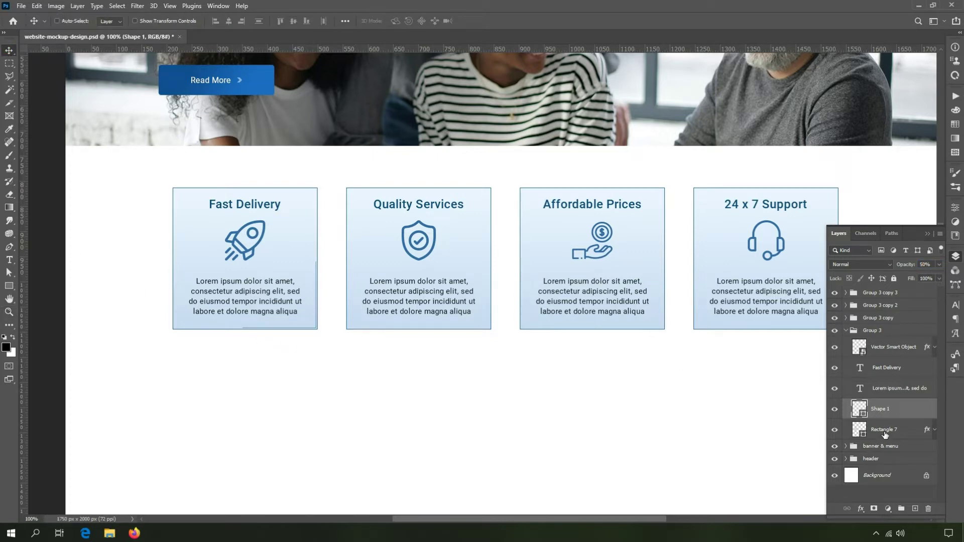
Give the Fast Delivery box a drop shadow with 30% opacity, 90° angle, 4 px distance and 15 px size, and copy its layer style.
double_click(930, 435)
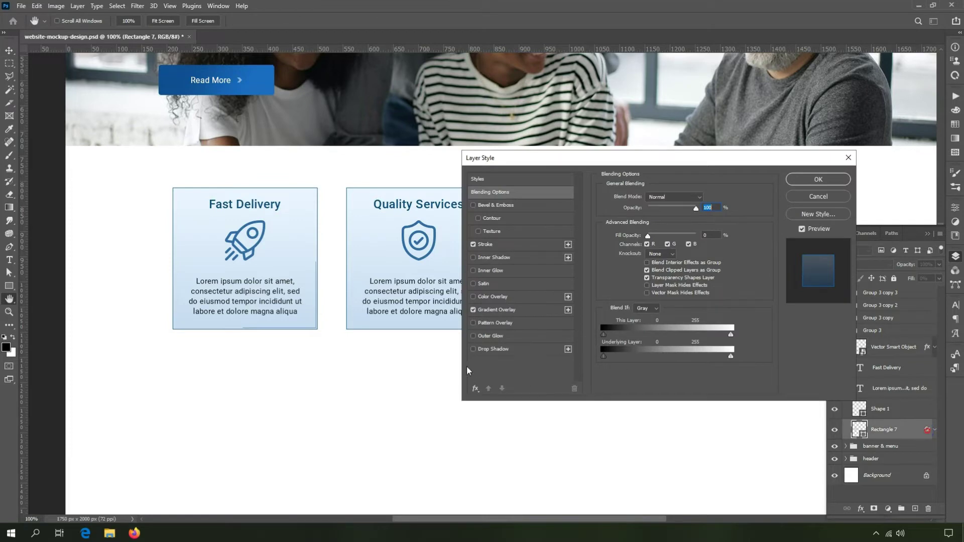
left_click(490, 349)
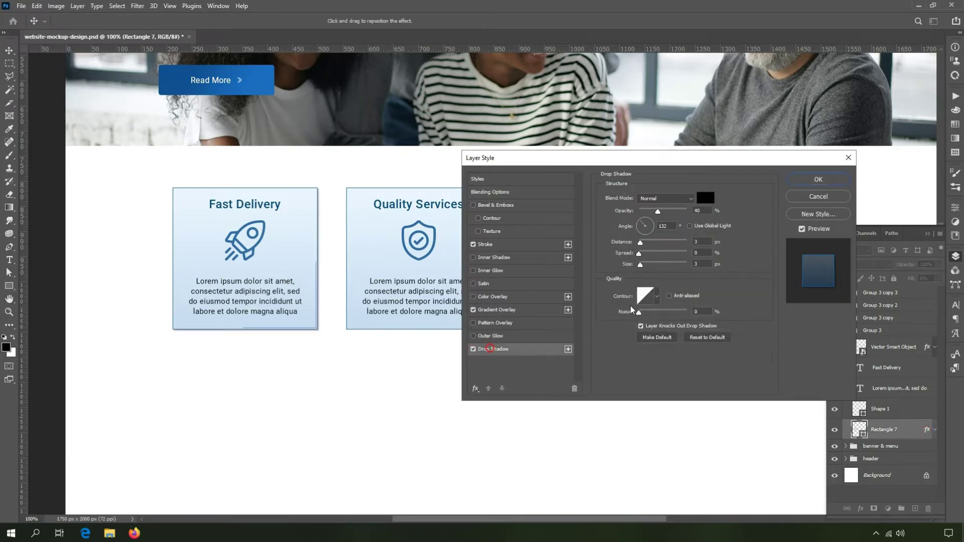
left_click_drag(648, 224, 644, 219)
left_click(671, 227)
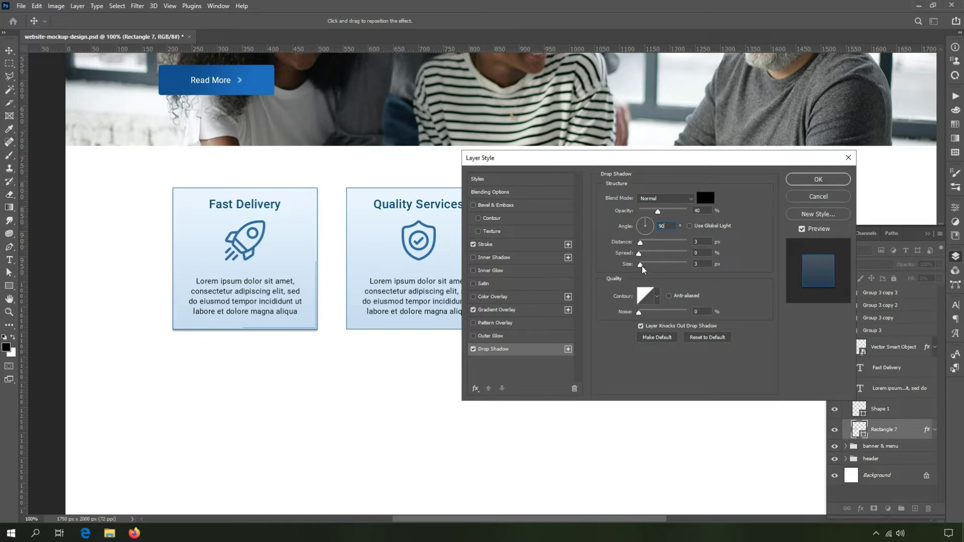
left_click_drag(640, 265, 645, 246)
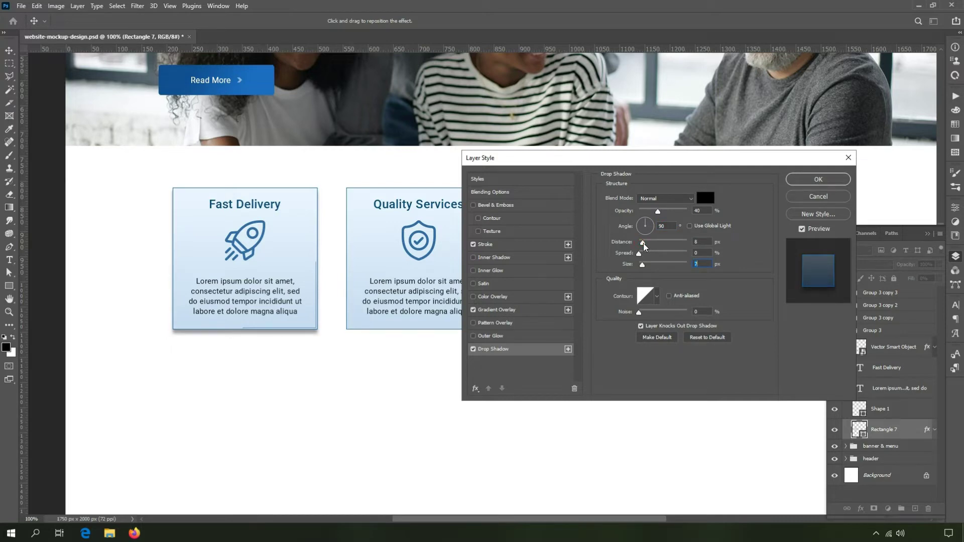
type("15")
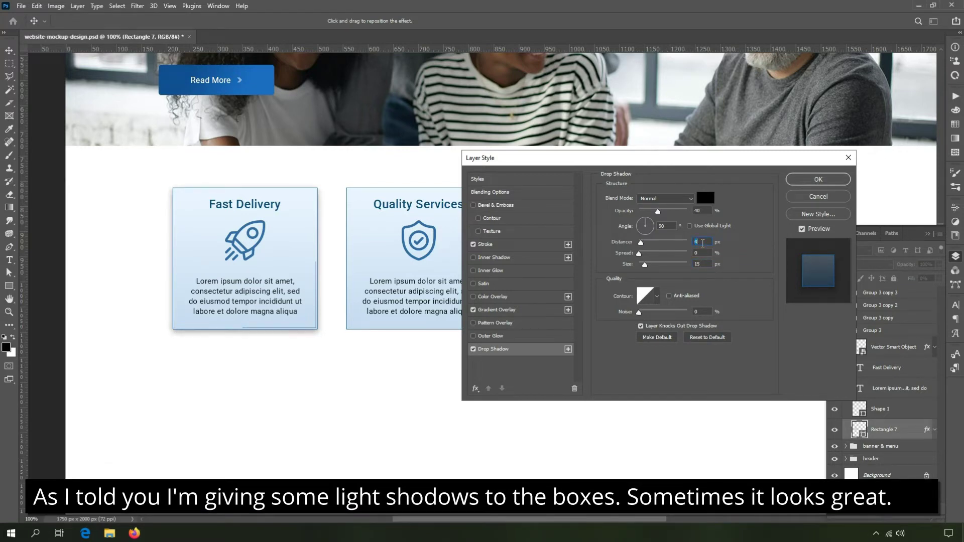
type("30")
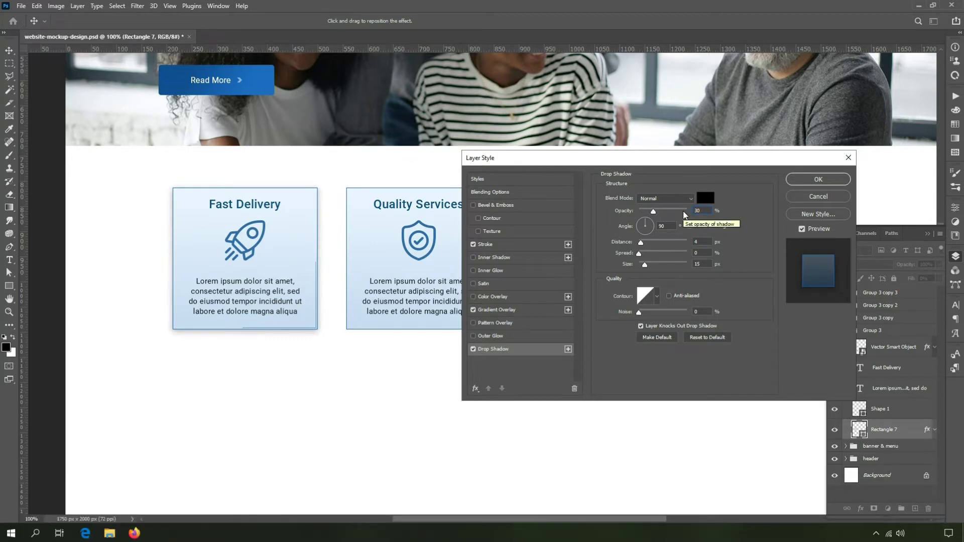
left_click(804, 182)
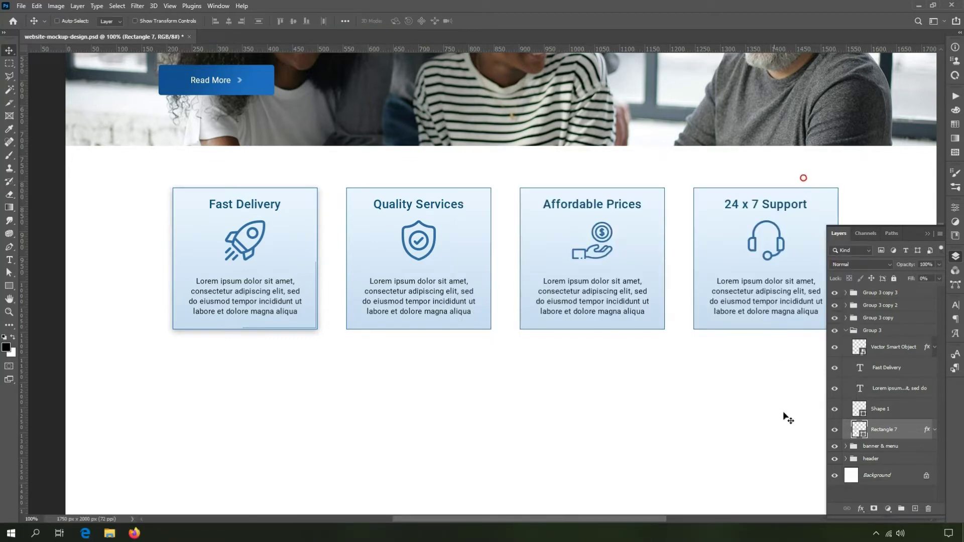
right_click(916, 429)
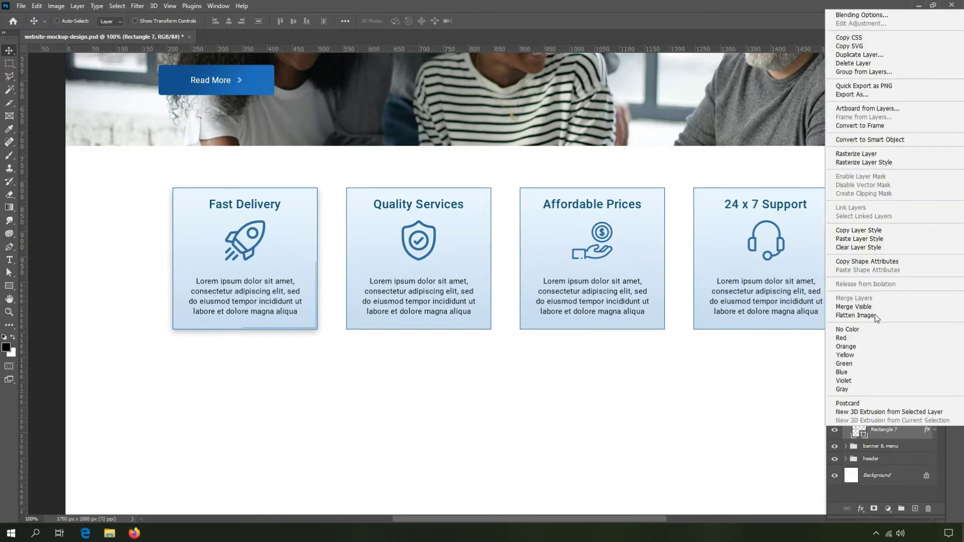
left_click(851, 232)
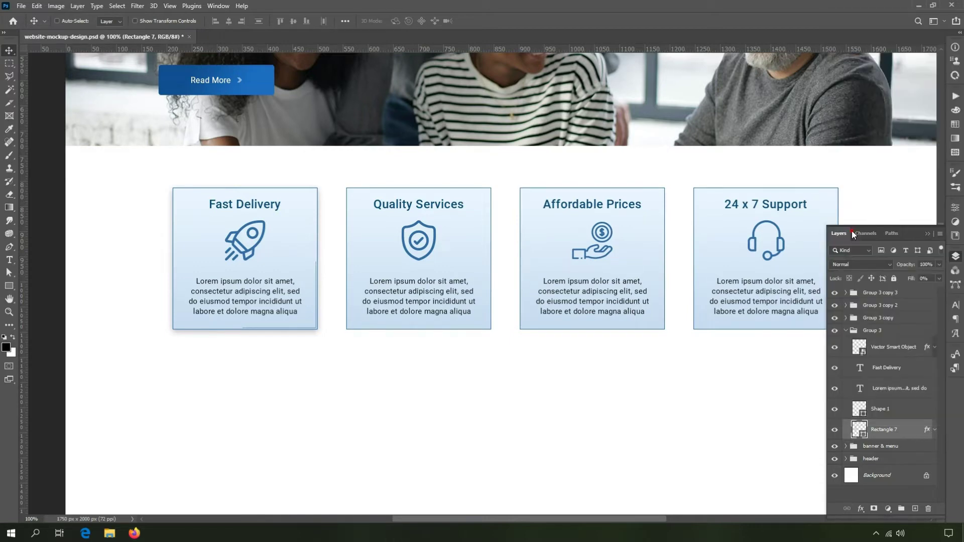
Duplicate the Shape 1 line into Group 3 copy above its rectangle and align it to the Quality Services box's right edge.
left_click(846, 318)
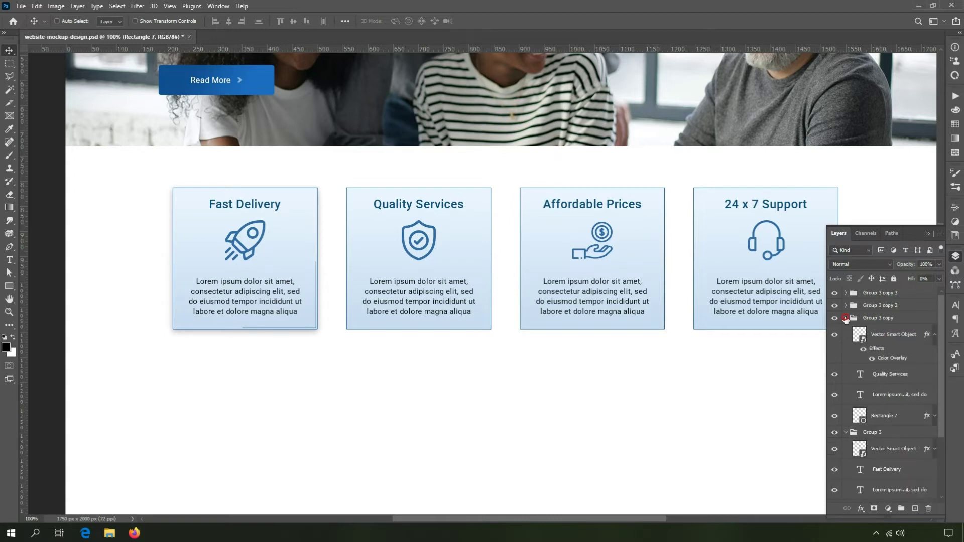
left_click_drag(893, 225, 886, 93)
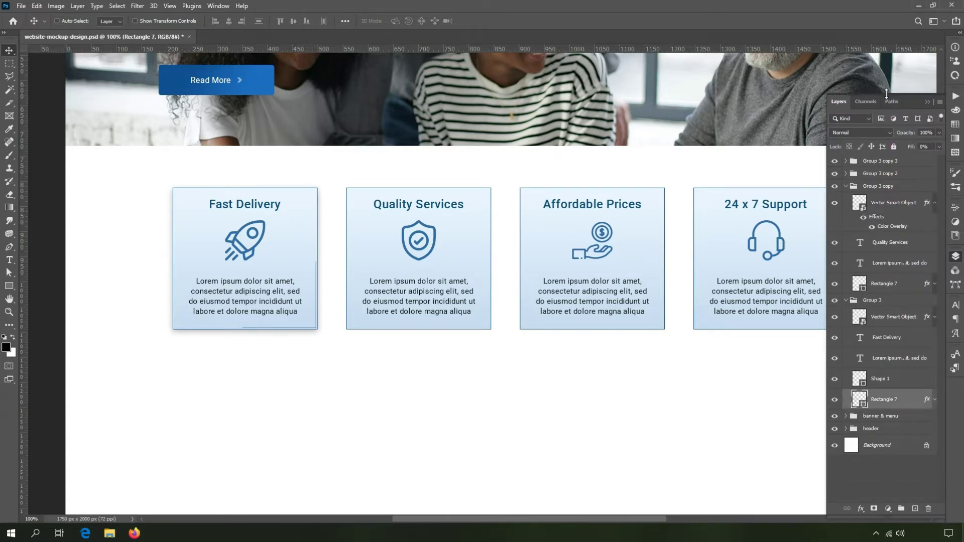
left_click(896, 379)
left_click(934, 203)
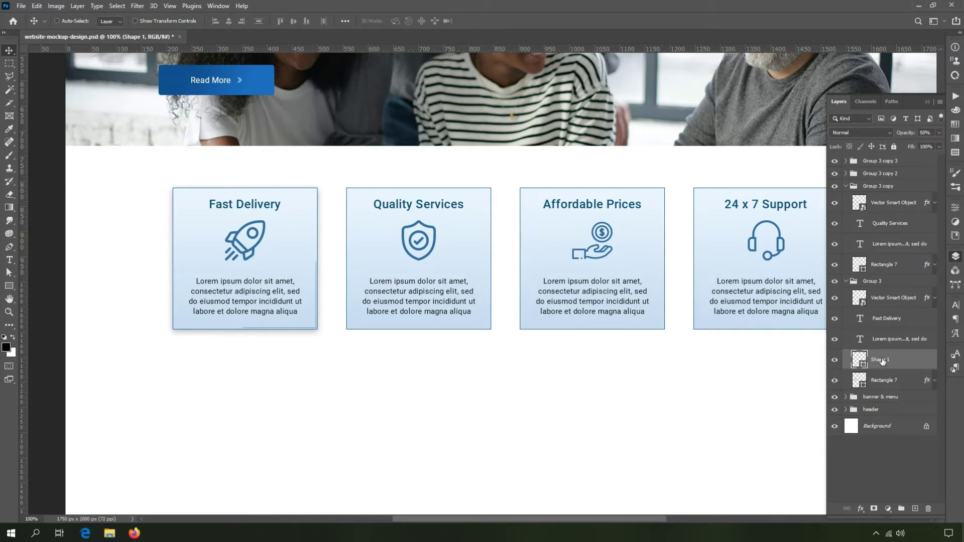
left_click_drag(882, 361, 886, 259)
key("ctrl")
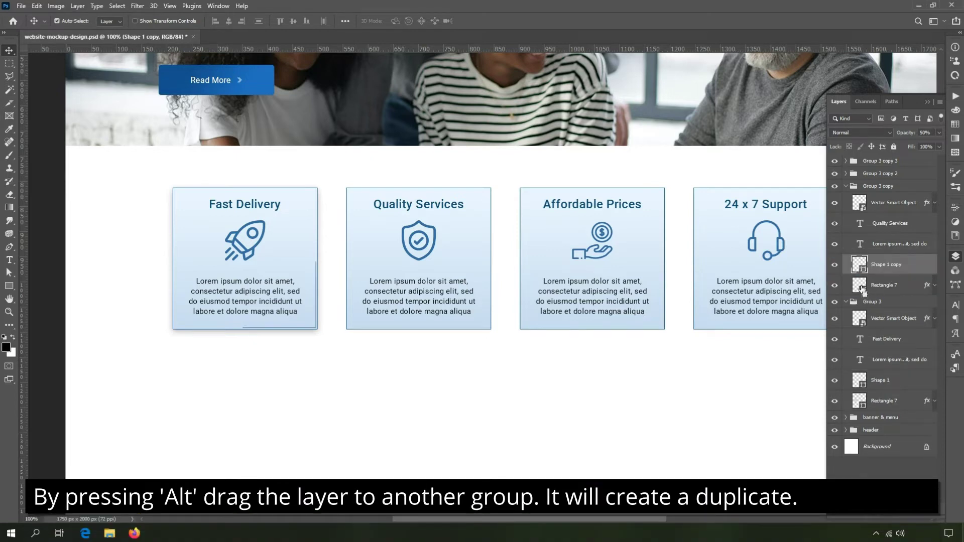
left_click(242, 22)
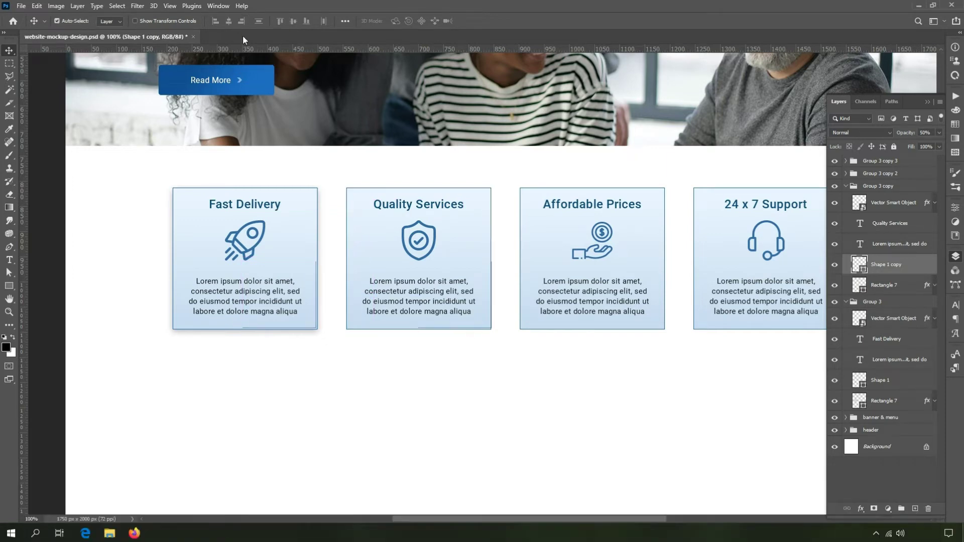